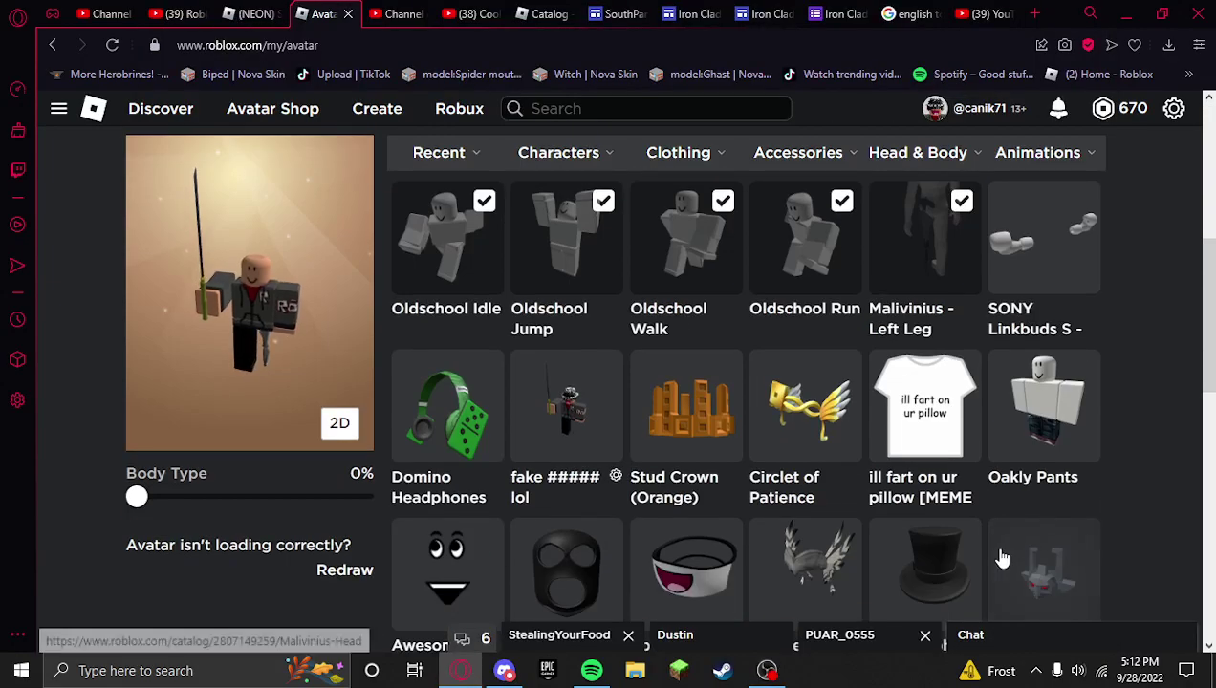
- Rotate and zoom the 3D avatar preview to examine the avatar's face and outfit
scroll(1001, 561, "up", 5)
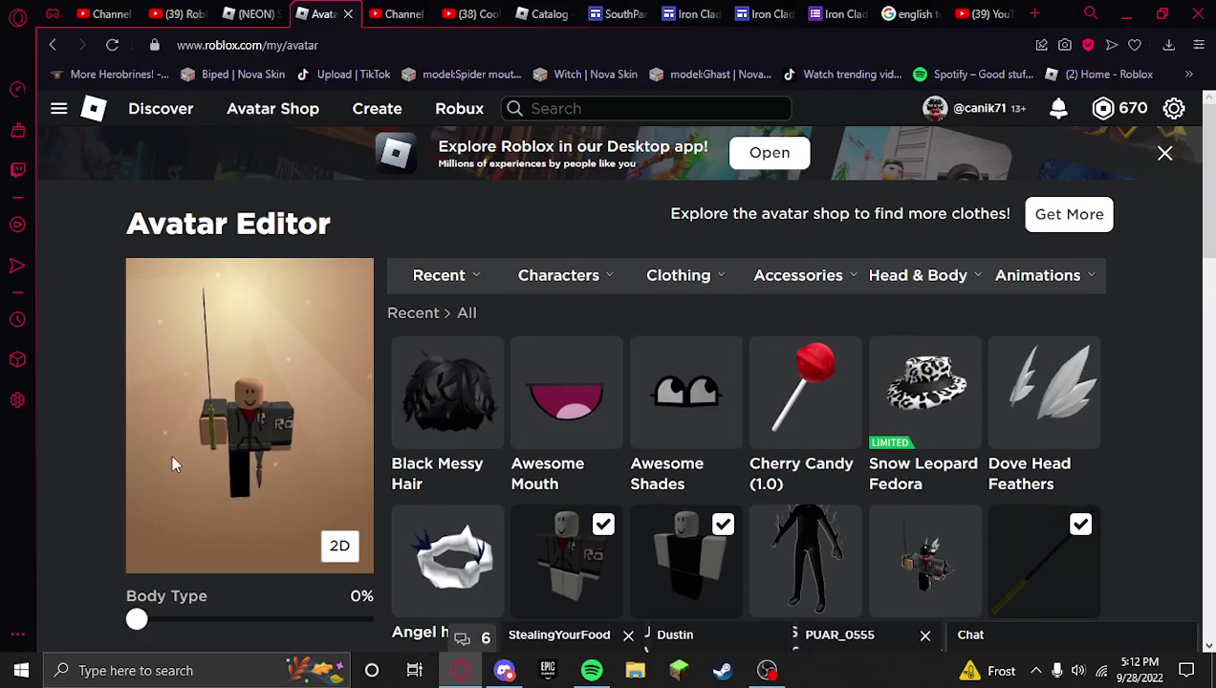
scroll(287, 440, "up", 5)
scroll(290, 443, "up", 3)
left_click_drag(277, 435, 285, 400)
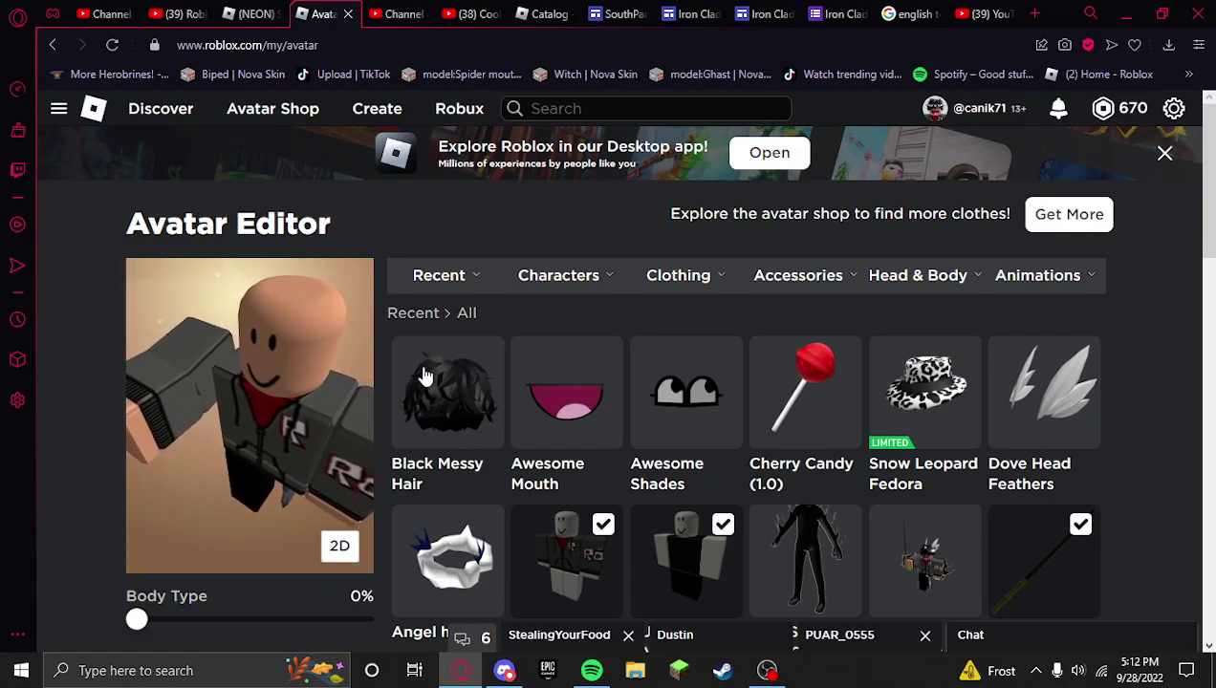
scroll(936, 425, "down", 3)
scroll(760, 353, "up", 3)
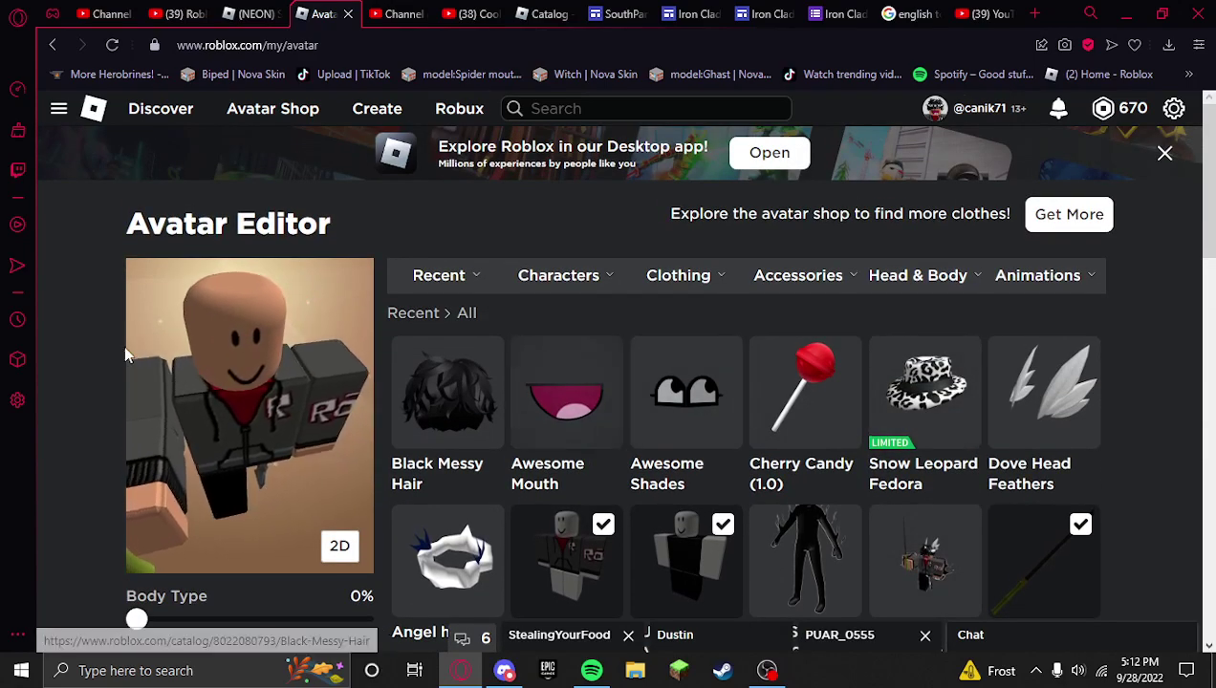
left_click_drag(250, 351, 184, 357)
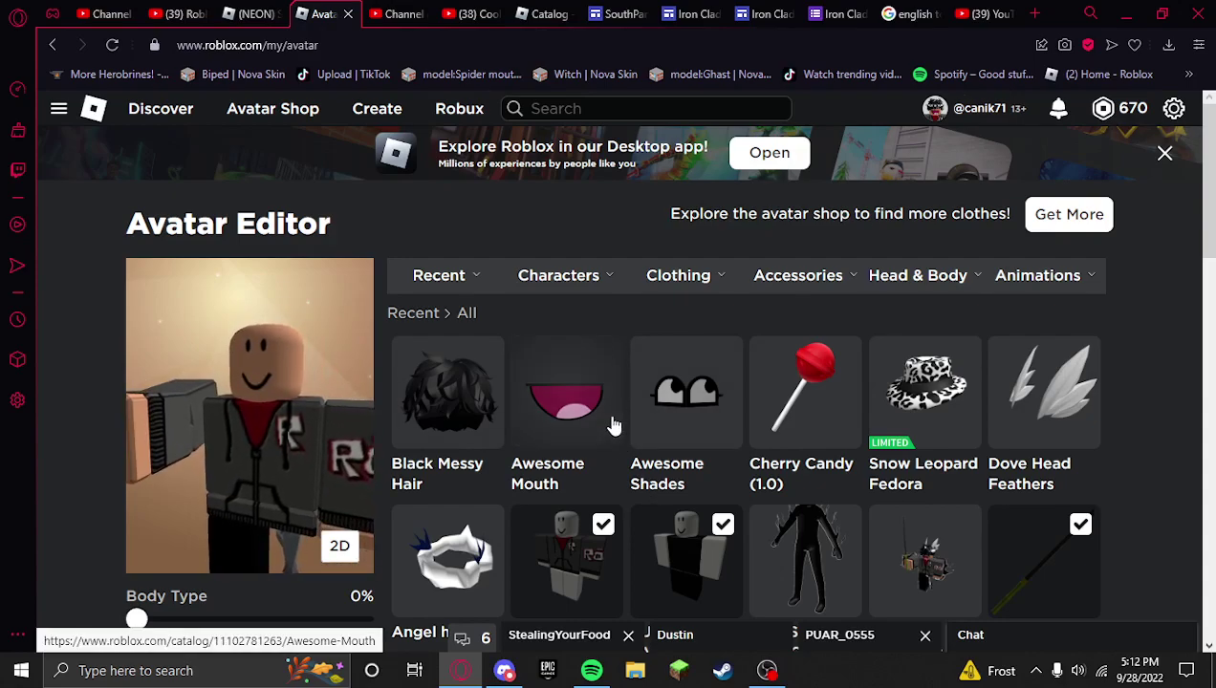
- Try the Awesome Shades and the Awesome Mouth on the avatar one at a time
left_click(653, 412)
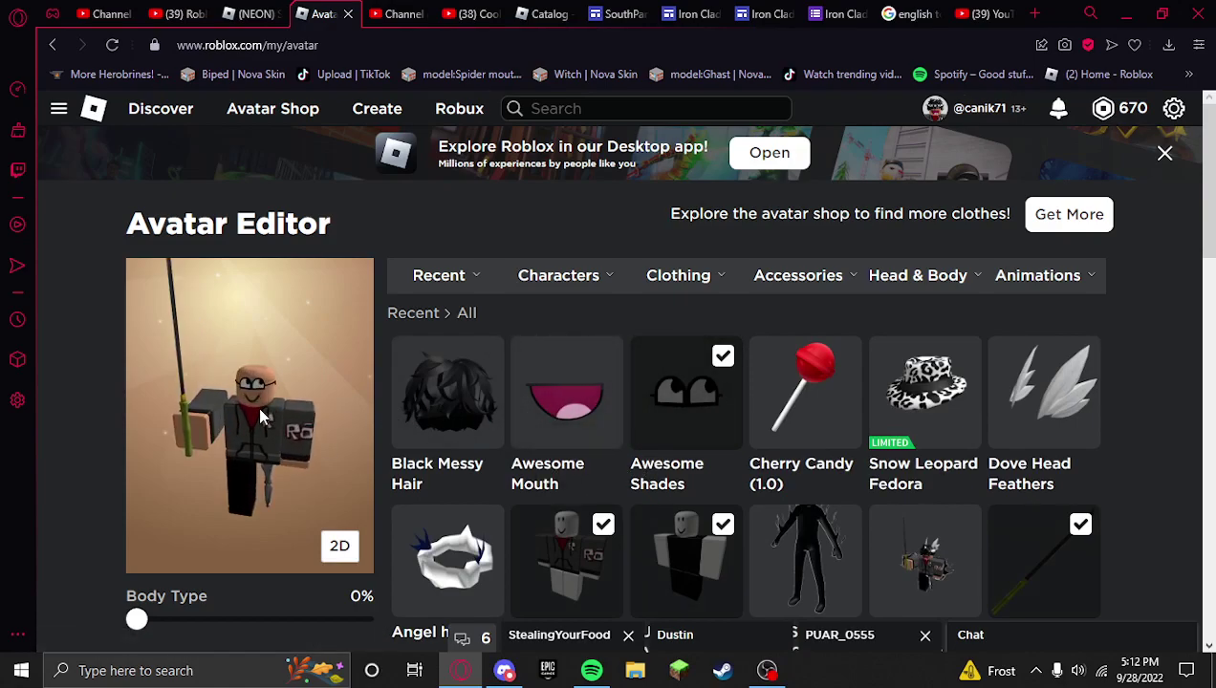
left_click(572, 393)
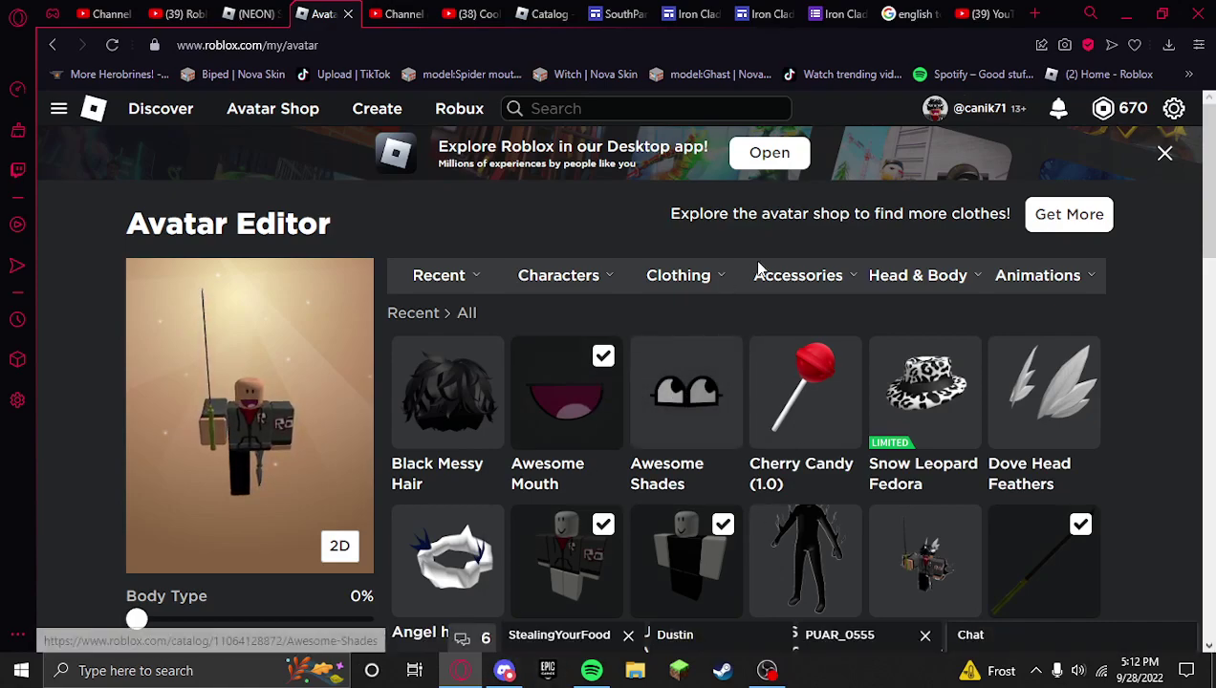
left_click_drag(239, 417, 208, 423)
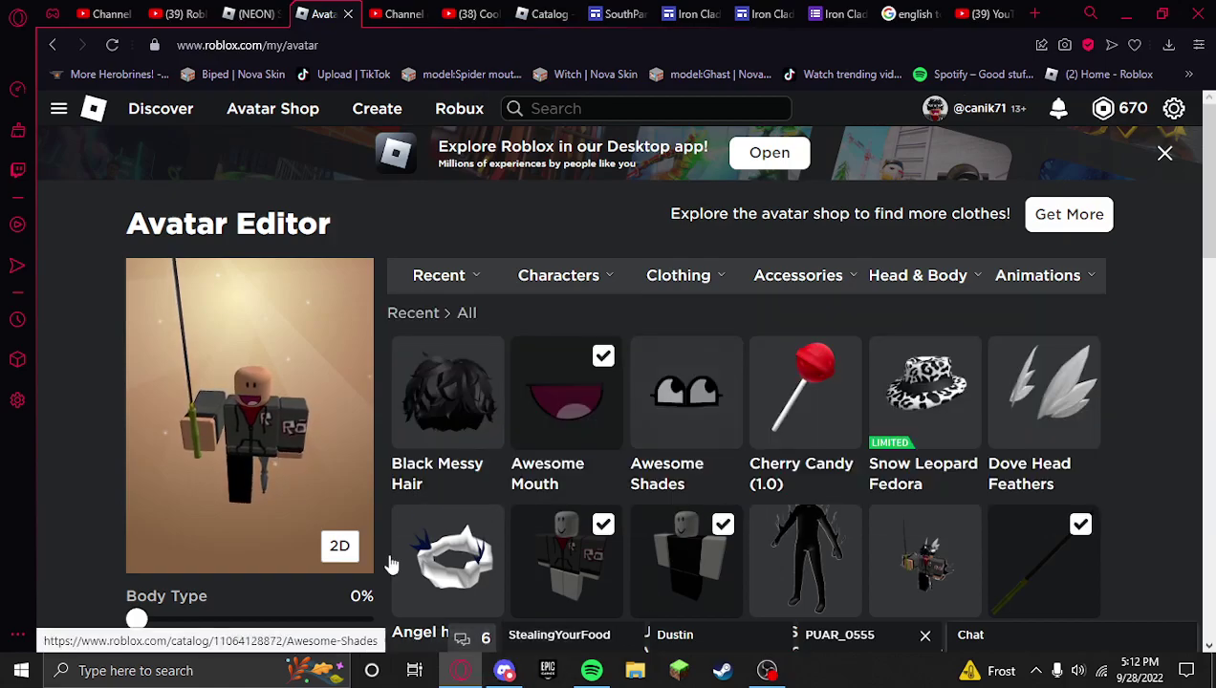
scroll(840, 429, "down", 5)
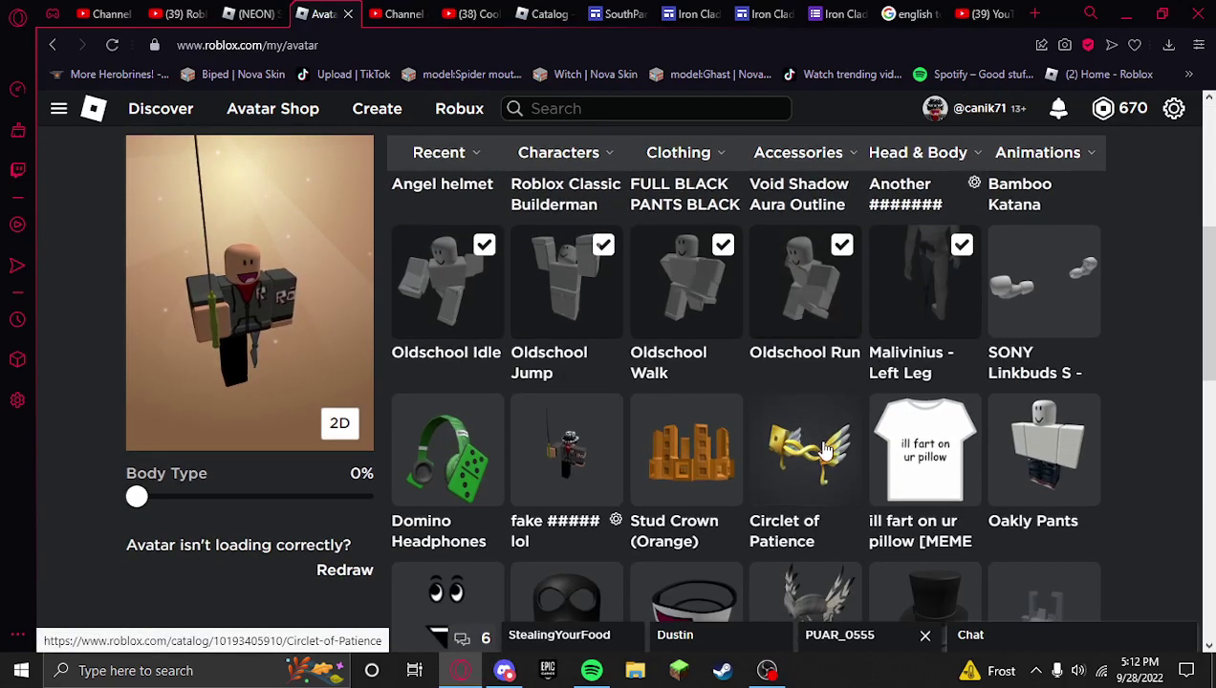
scroll(827, 449, "up", 5)
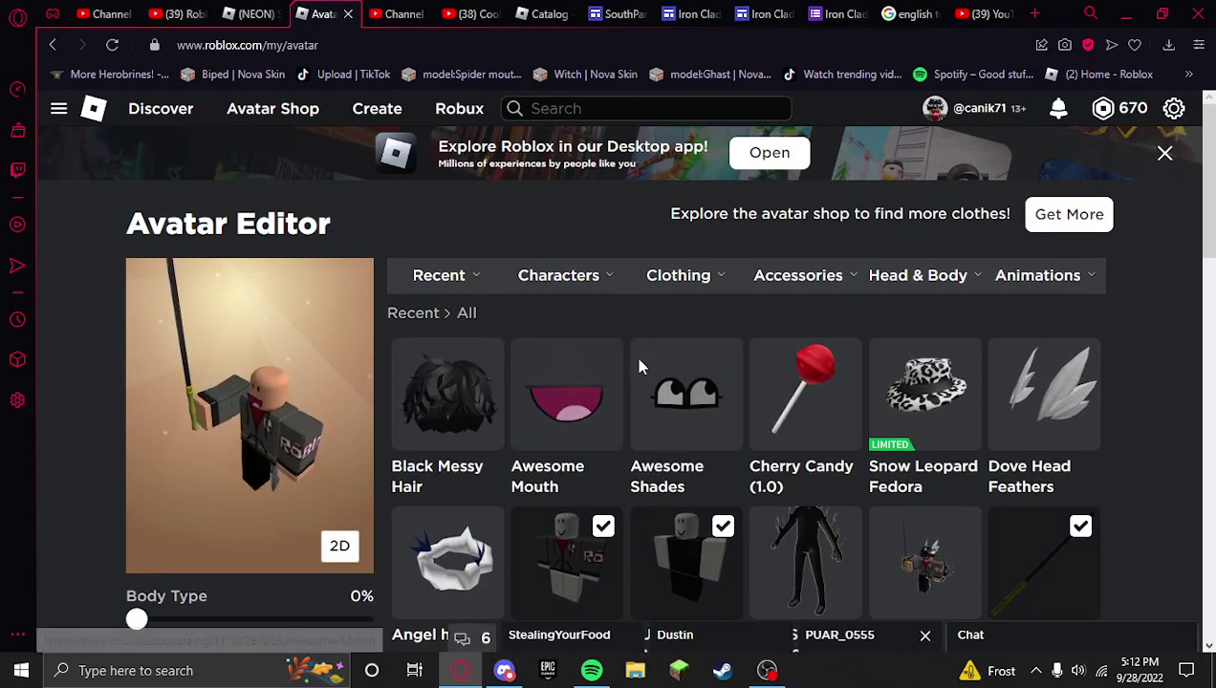
left_click(409, 411)
left_click(409, 410)
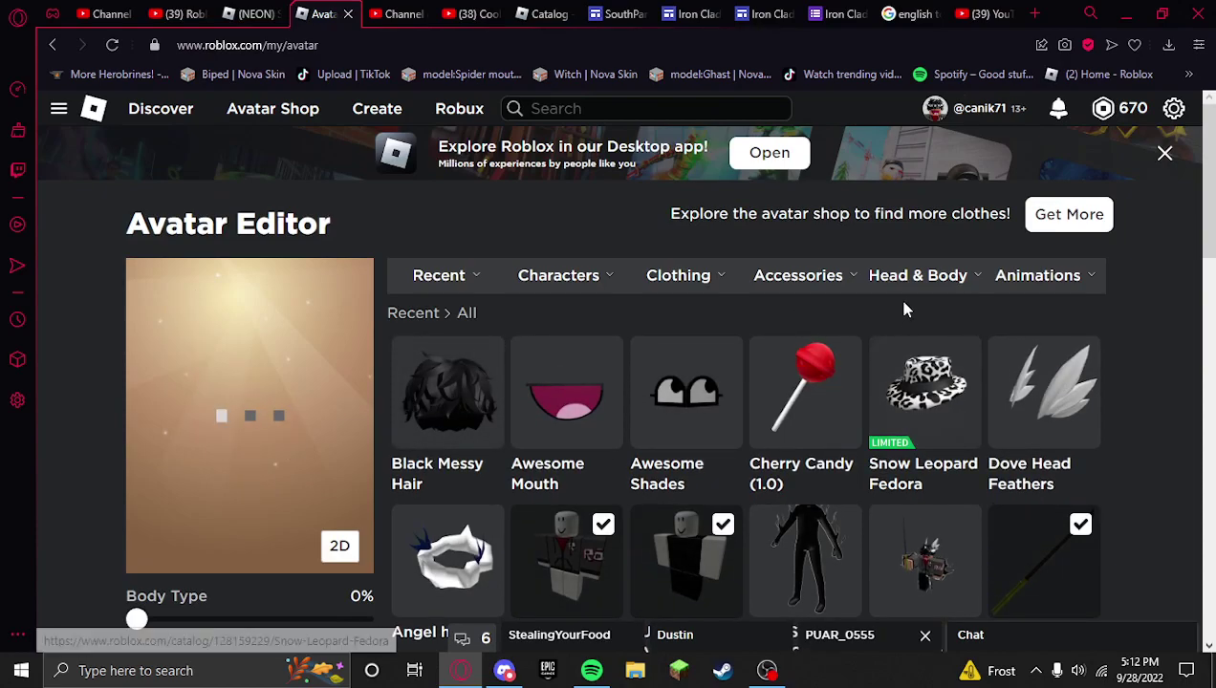
- Show the Face accessories and equip the Awesome Mouth
mouse_move(760, 289)
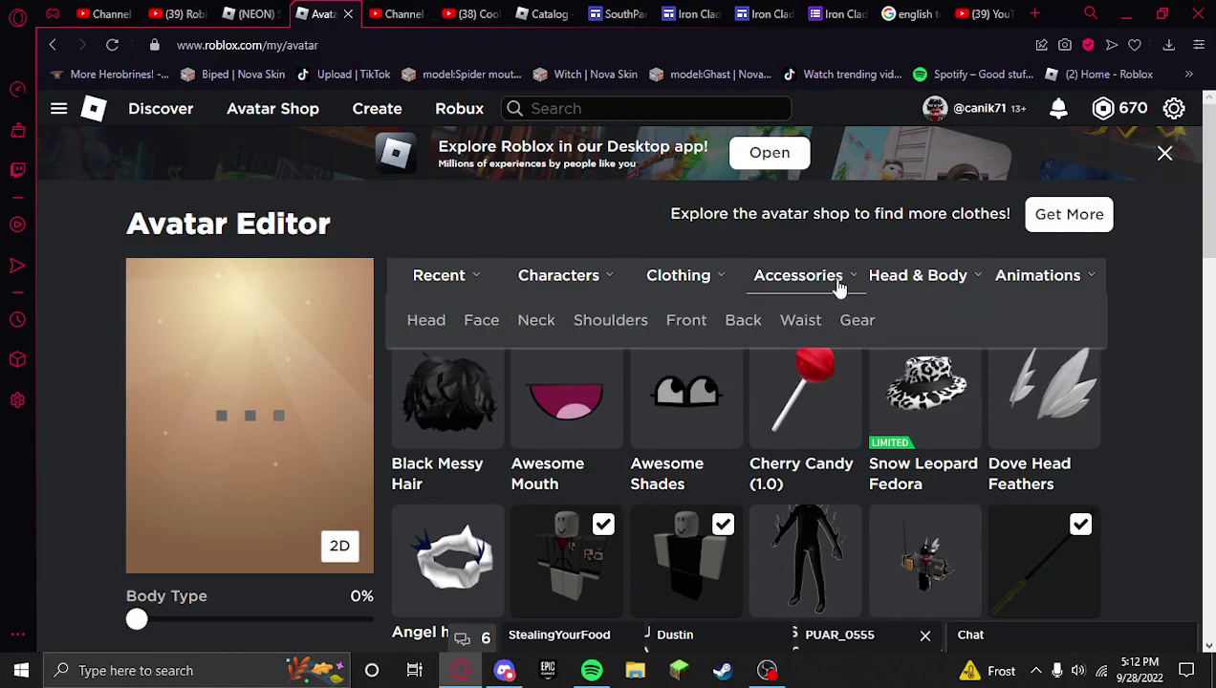
left_click(482, 325)
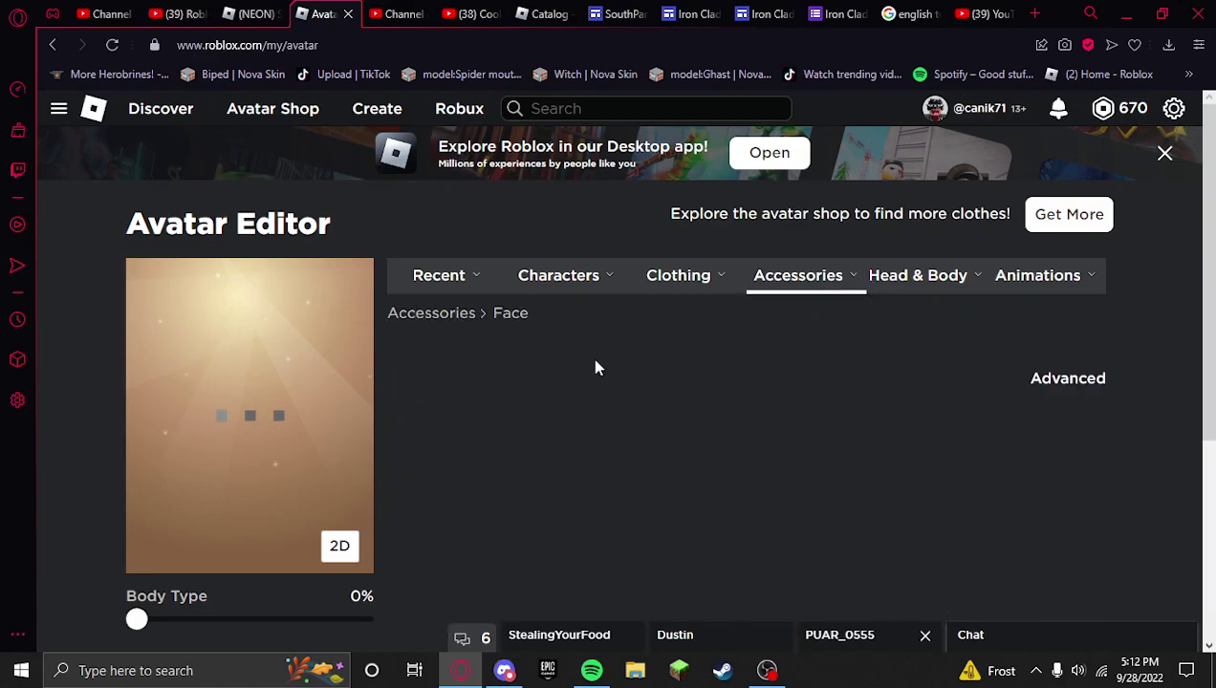
scroll(535, 430, "down", 1)
left_click(443, 315)
scroll(574, 454, "down", 4)
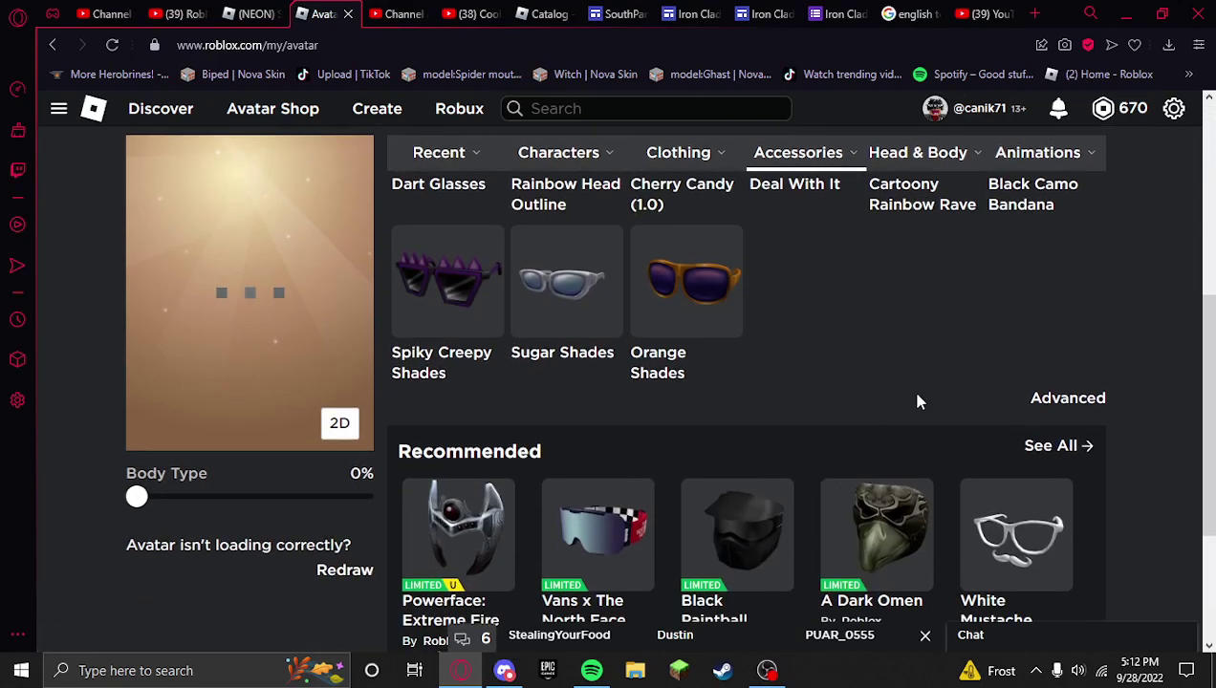
left_click(1070, 398)
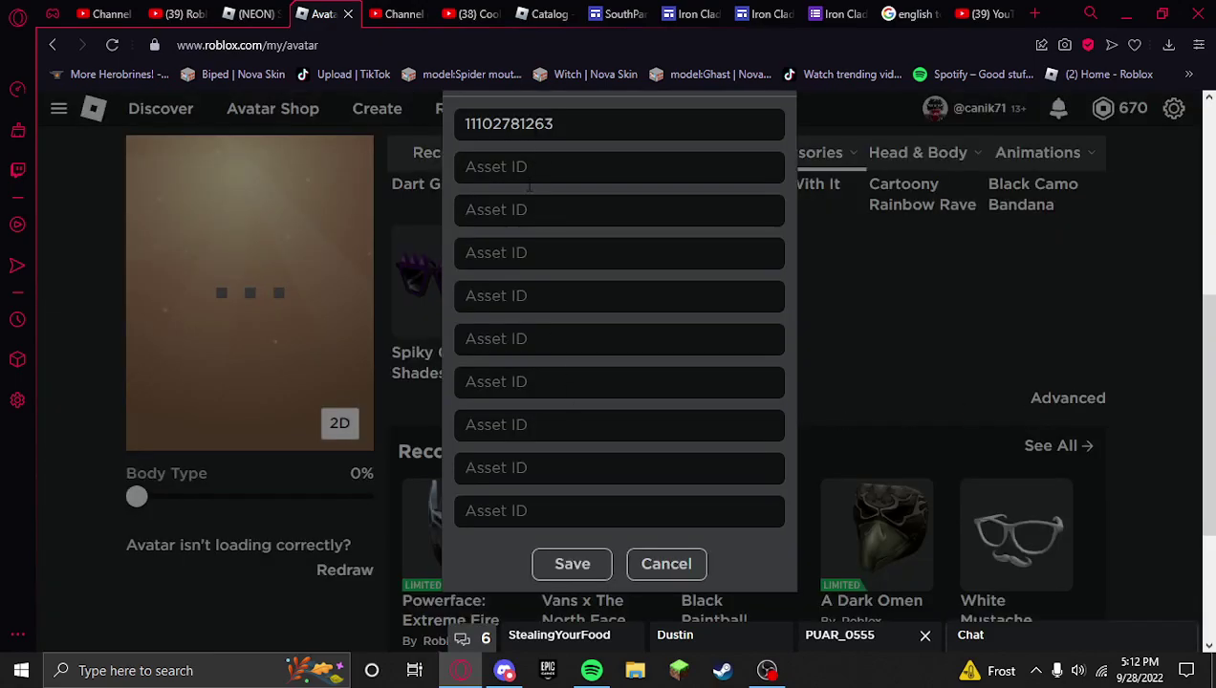
left_click(615, 111)
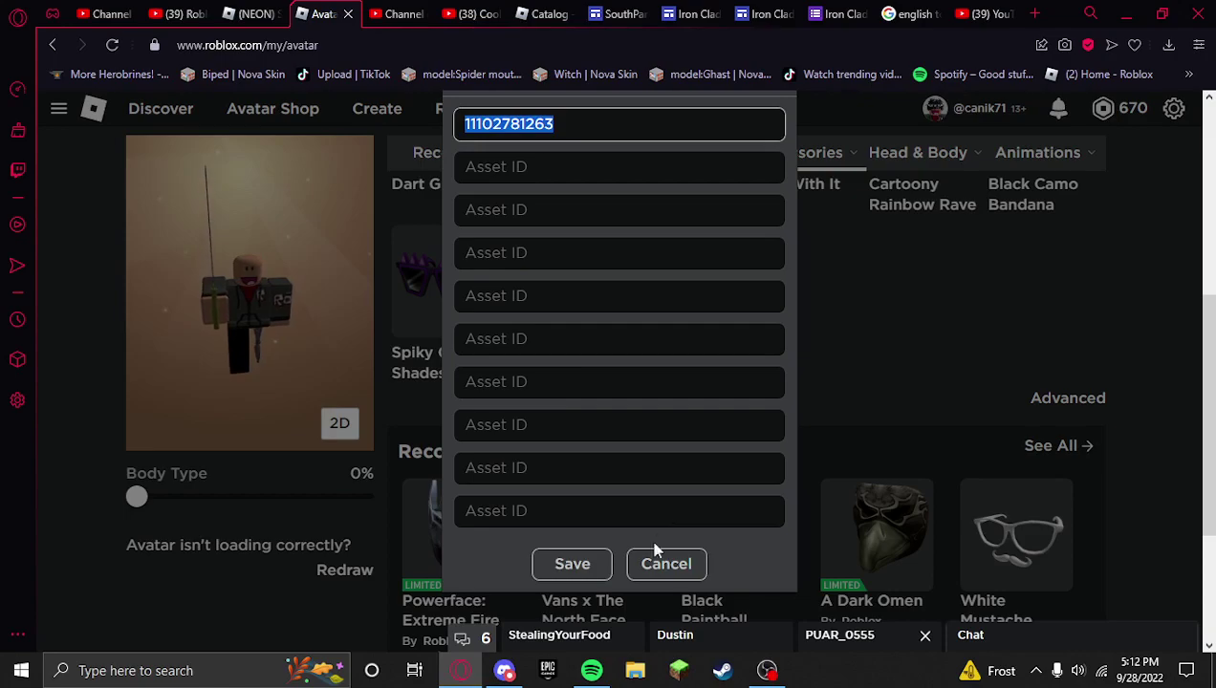
left_click(613, 572)
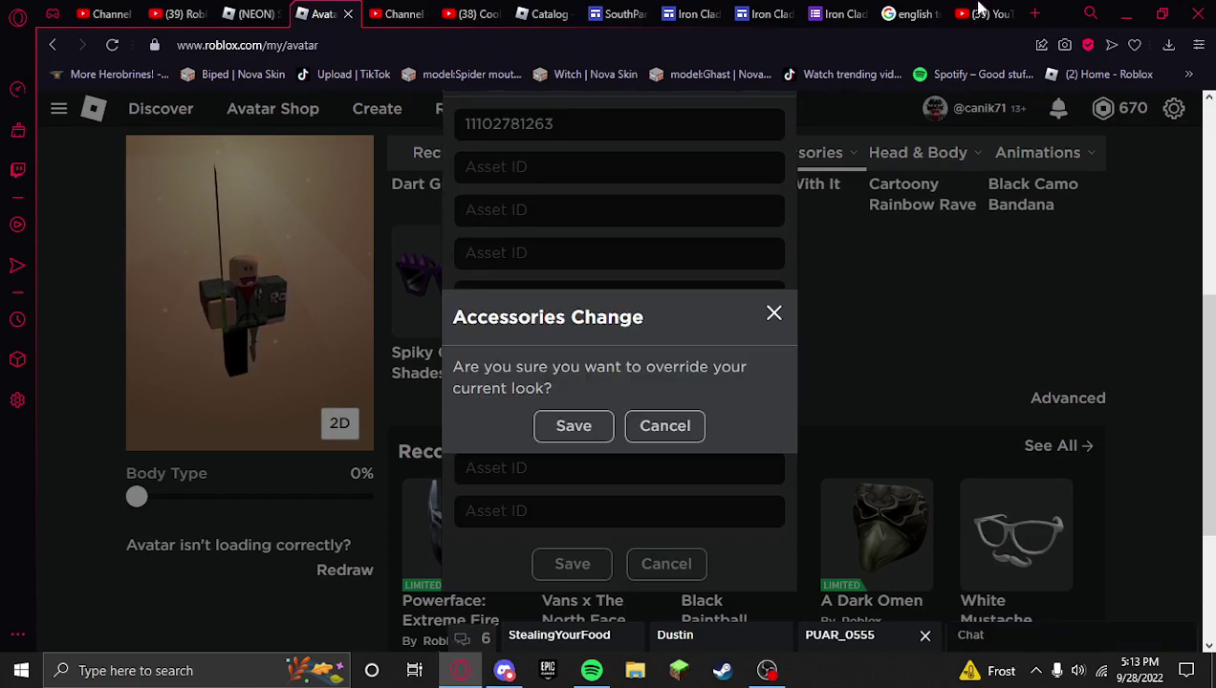
left_click(600, 432)
left_click(1032, 16)
key("ctrl+v")
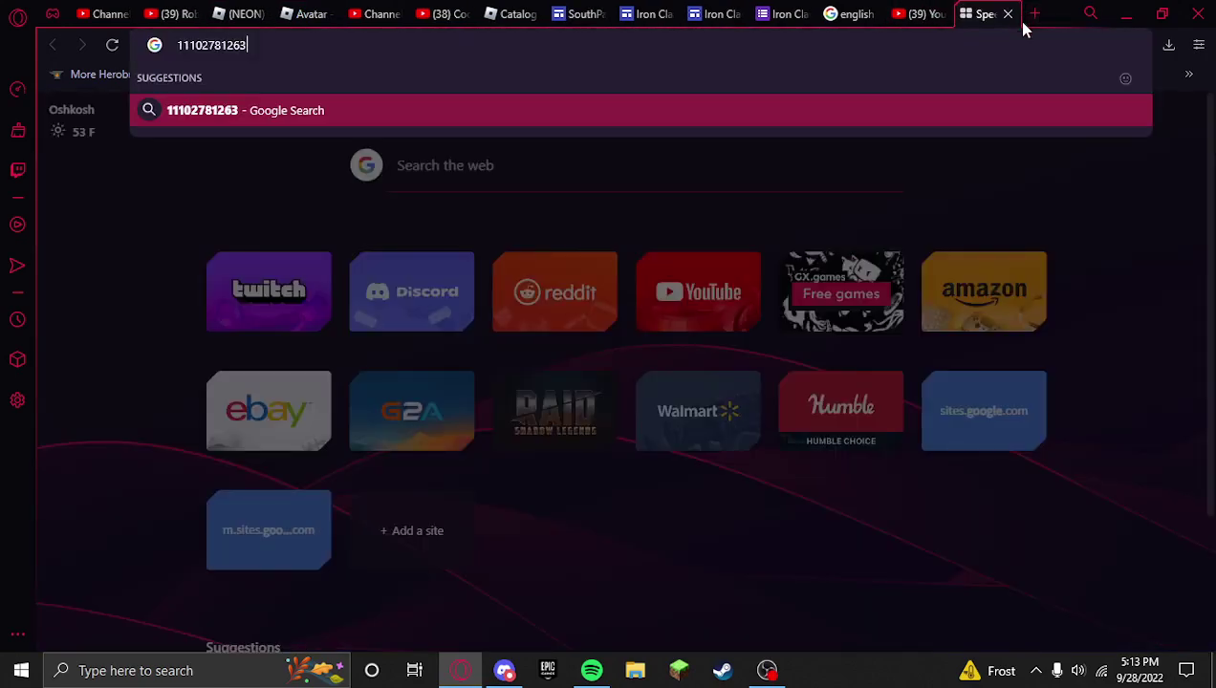
- Return to the avatar editor and equip the Awesome Shades from the Face accessories
left_click(518, 14)
left_click(296, 10)
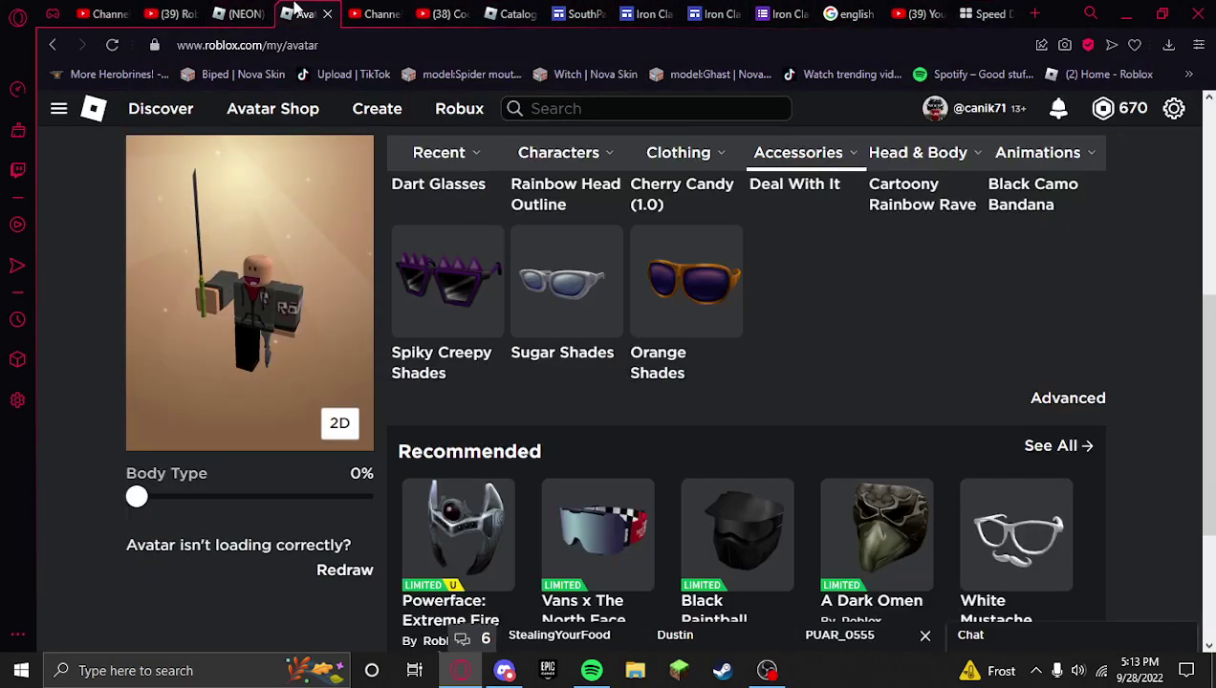
scroll(680, 401, "up", 4)
left_click(592, 447)
scroll(821, 434, "down", 3)
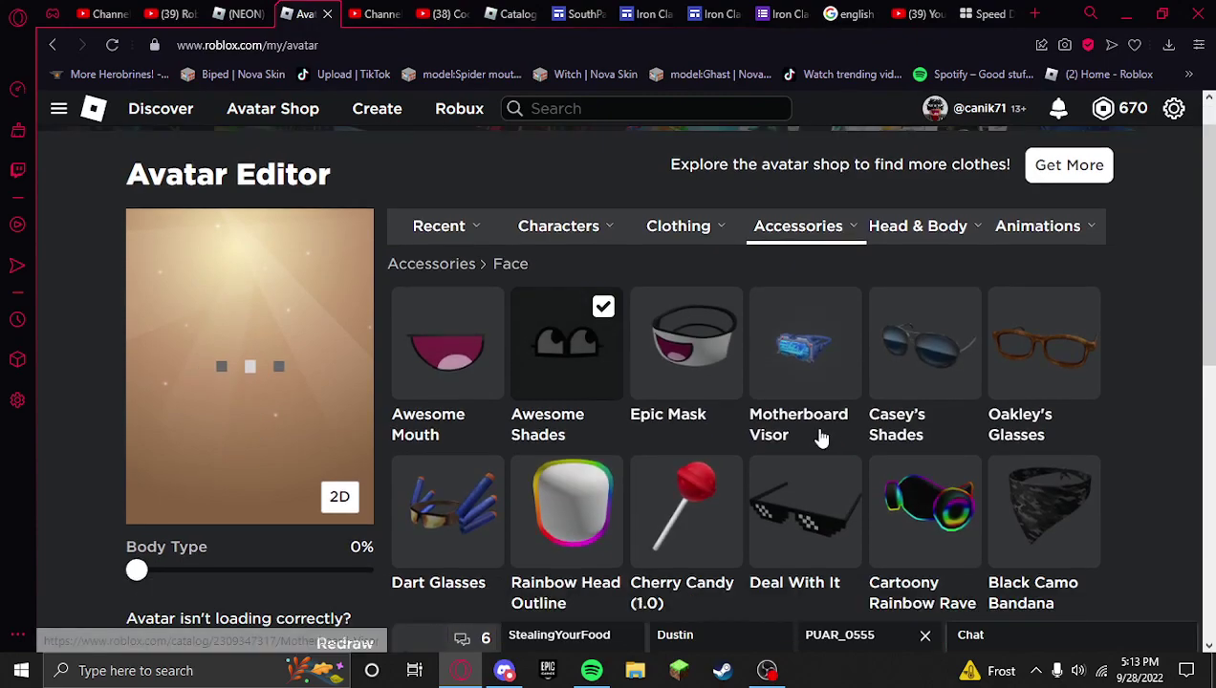
left_click(1071, 578)
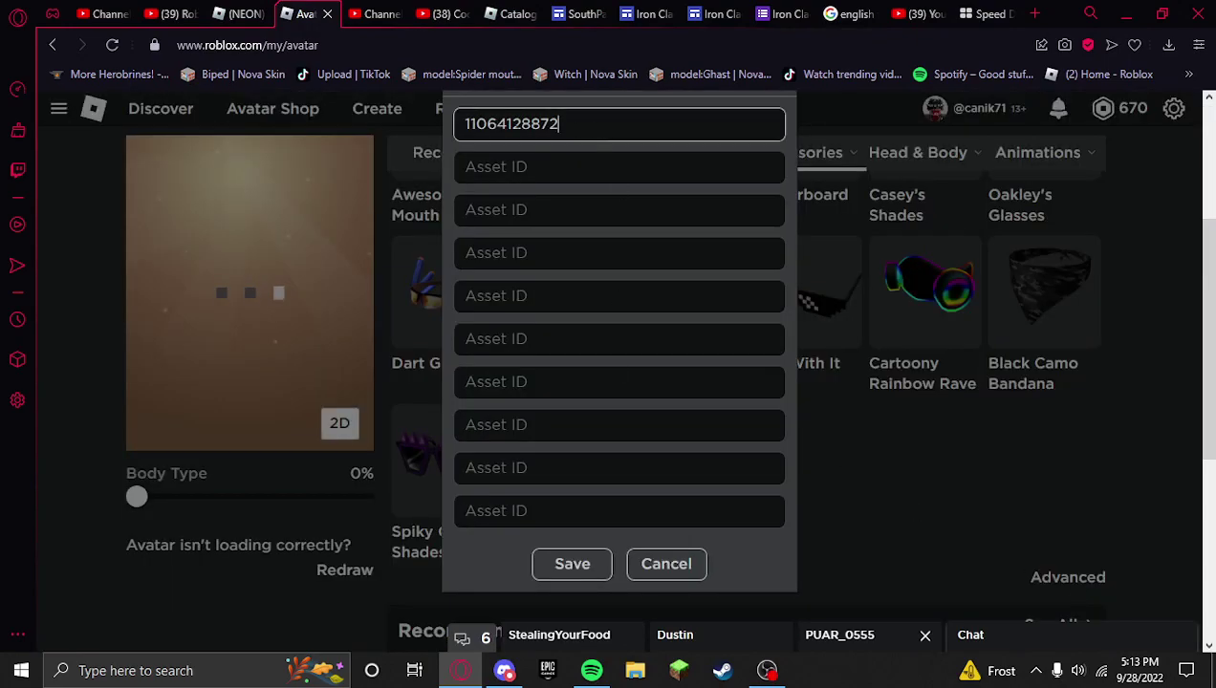
left_click(573, 565)
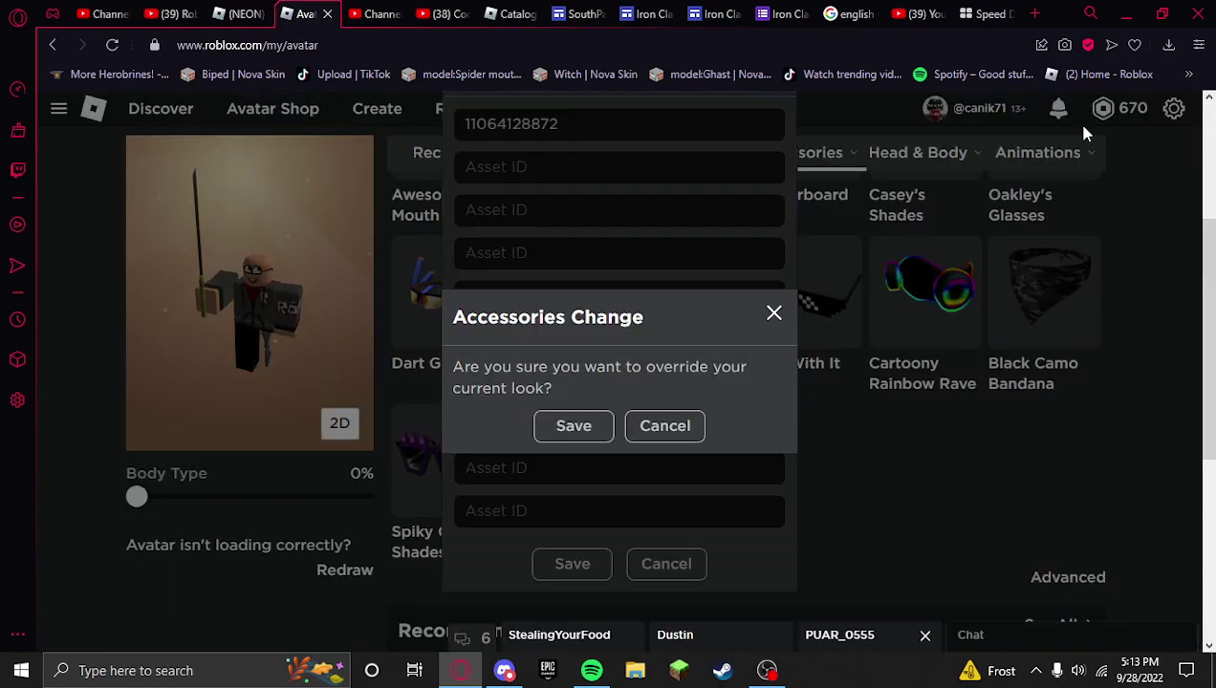
left_click(561, 429)
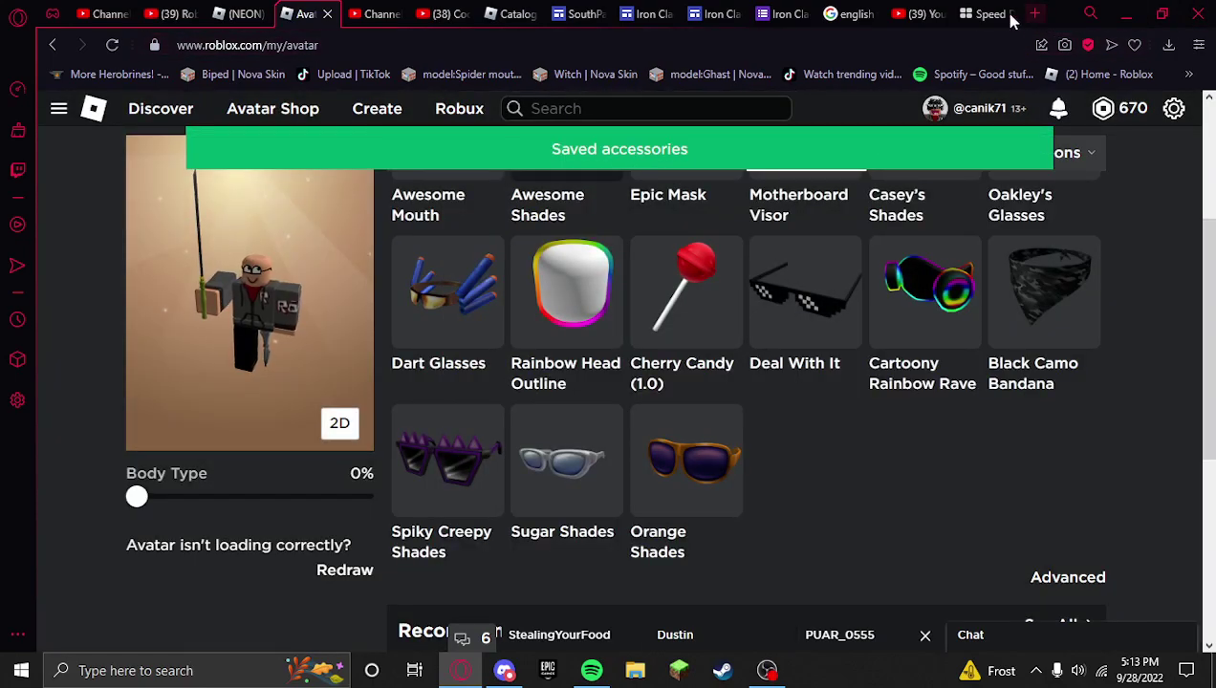
left_click(1003, 17)
key("ctrl+v")
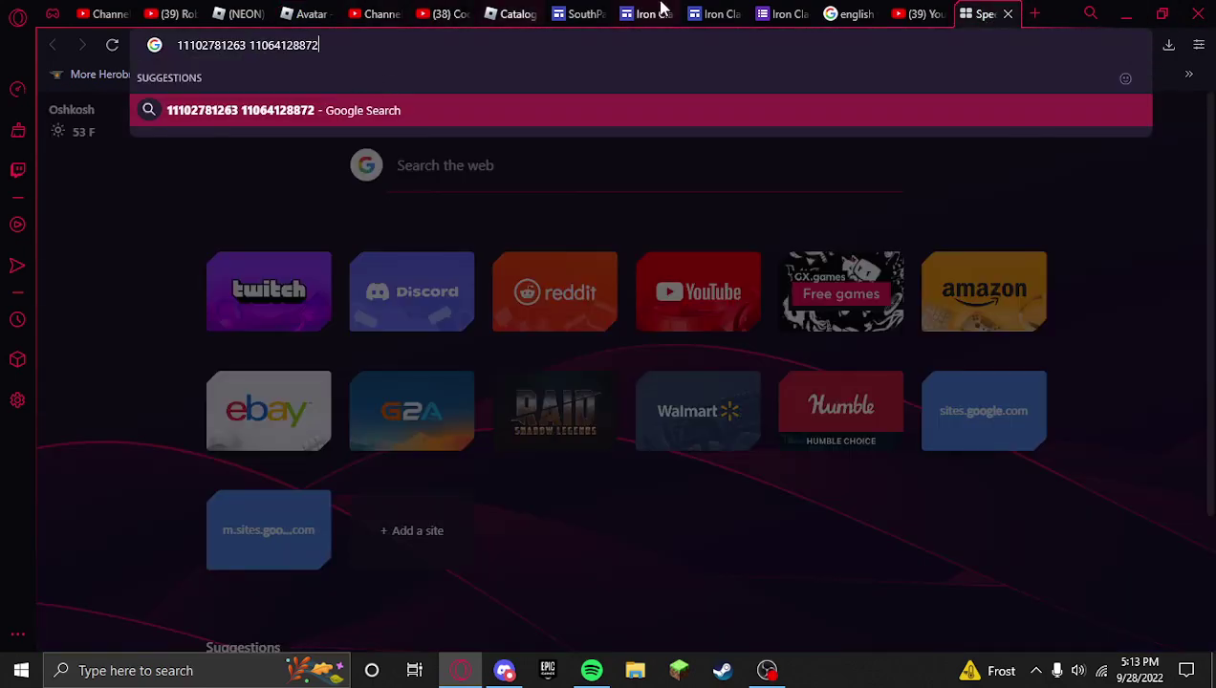
- Return to the avatar editor and equip the Cherry Candy (1.0) face accessory
left_click(282, 11)
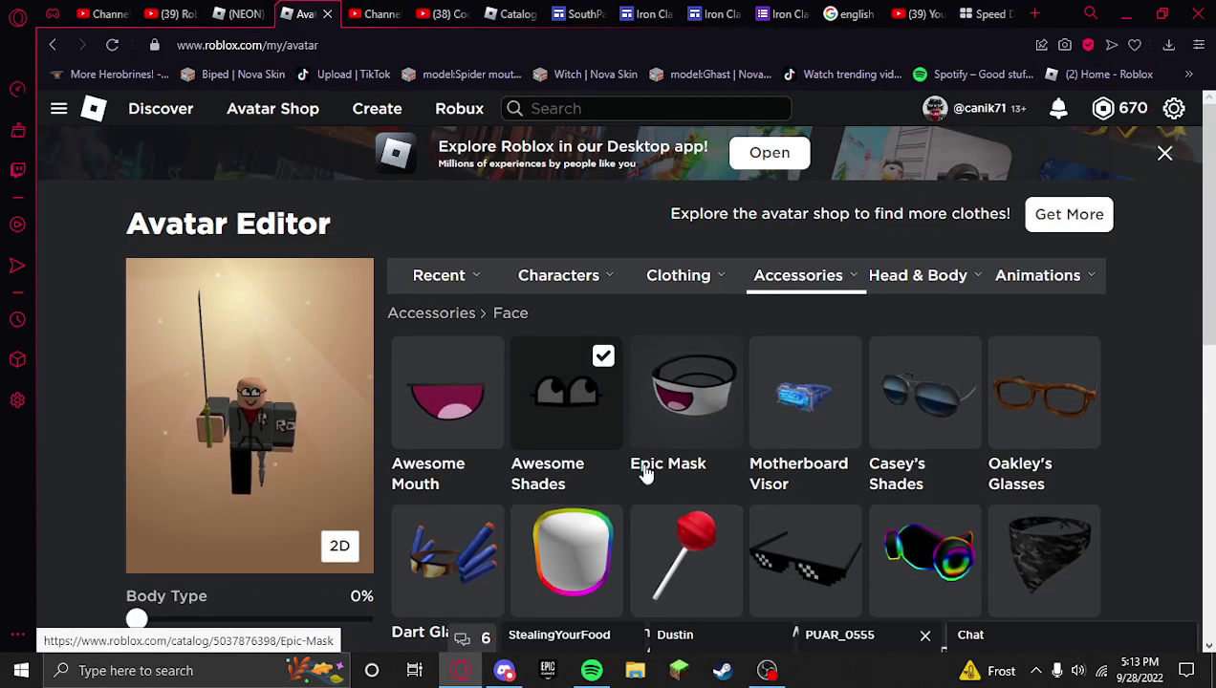
scroll(672, 425, "down", 1)
left_click(672, 424)
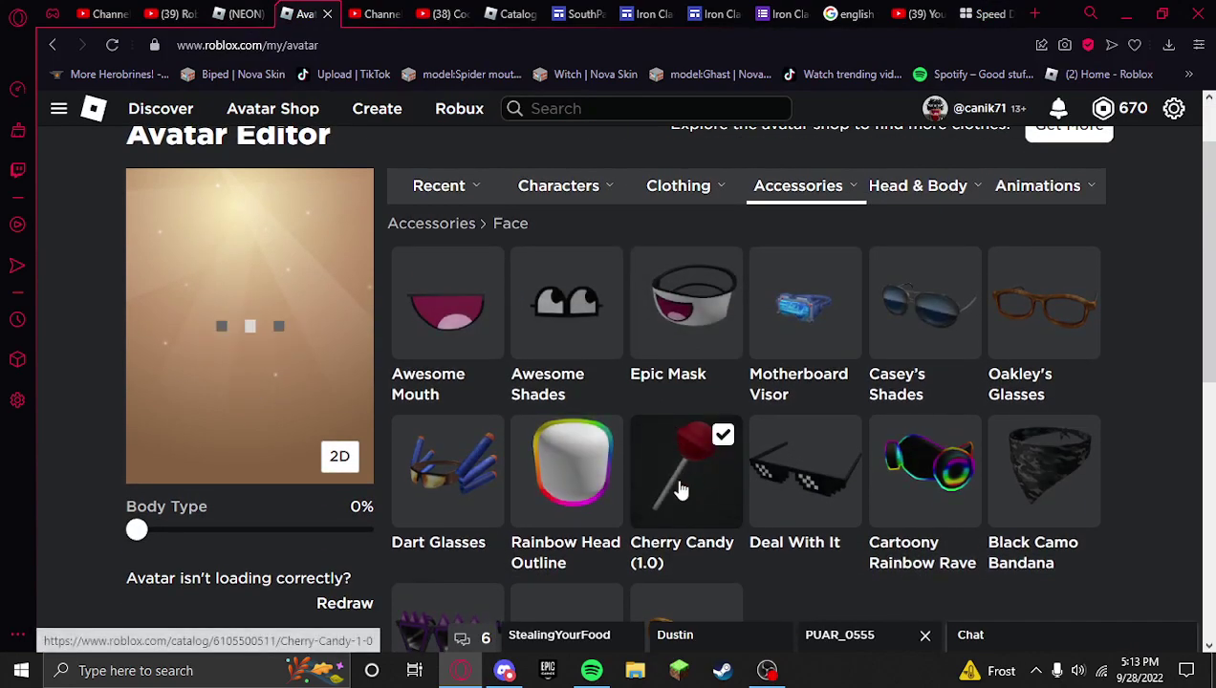
scroll(860, 571, "down", 2)
scroll(860, 571, "down", 1)
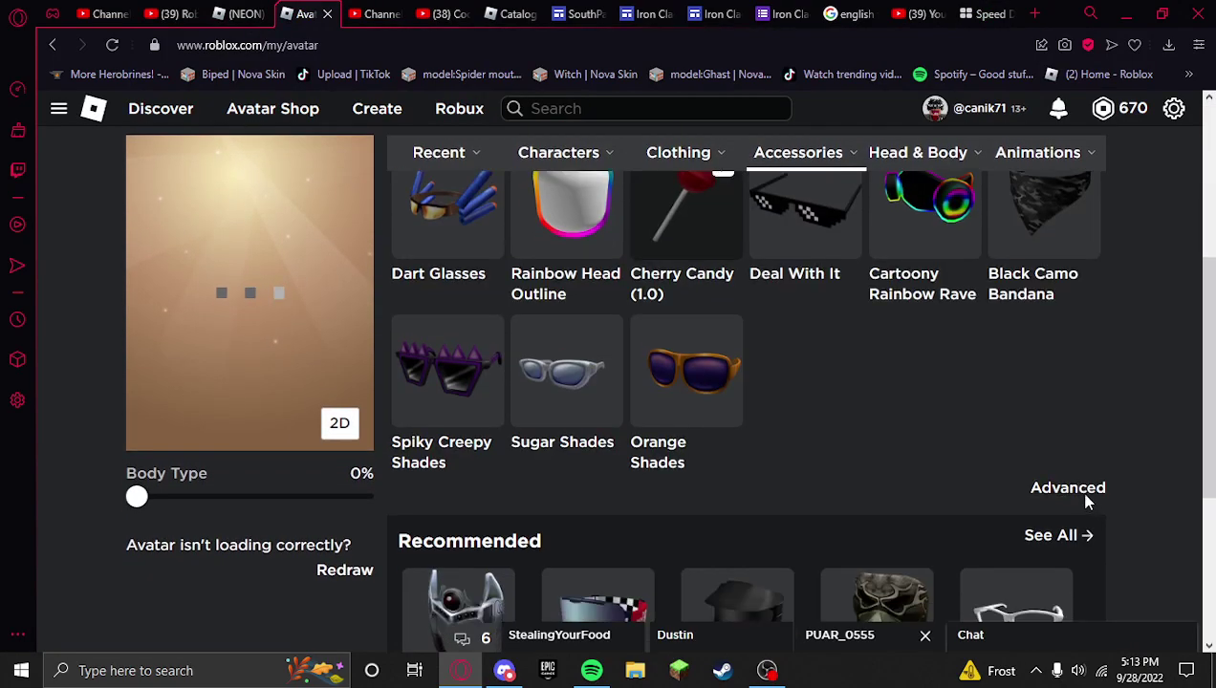
left_click(1070, 490)
left_click_drag(595, 118, 461, 129)
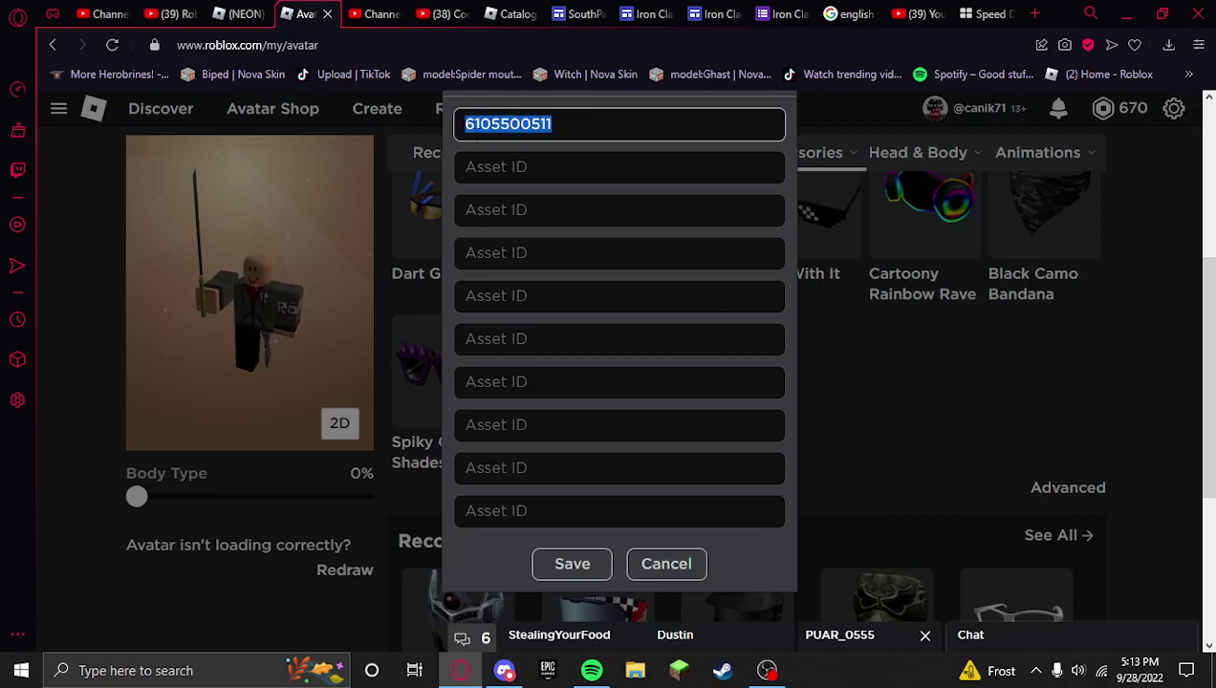
left_click(567, 569)
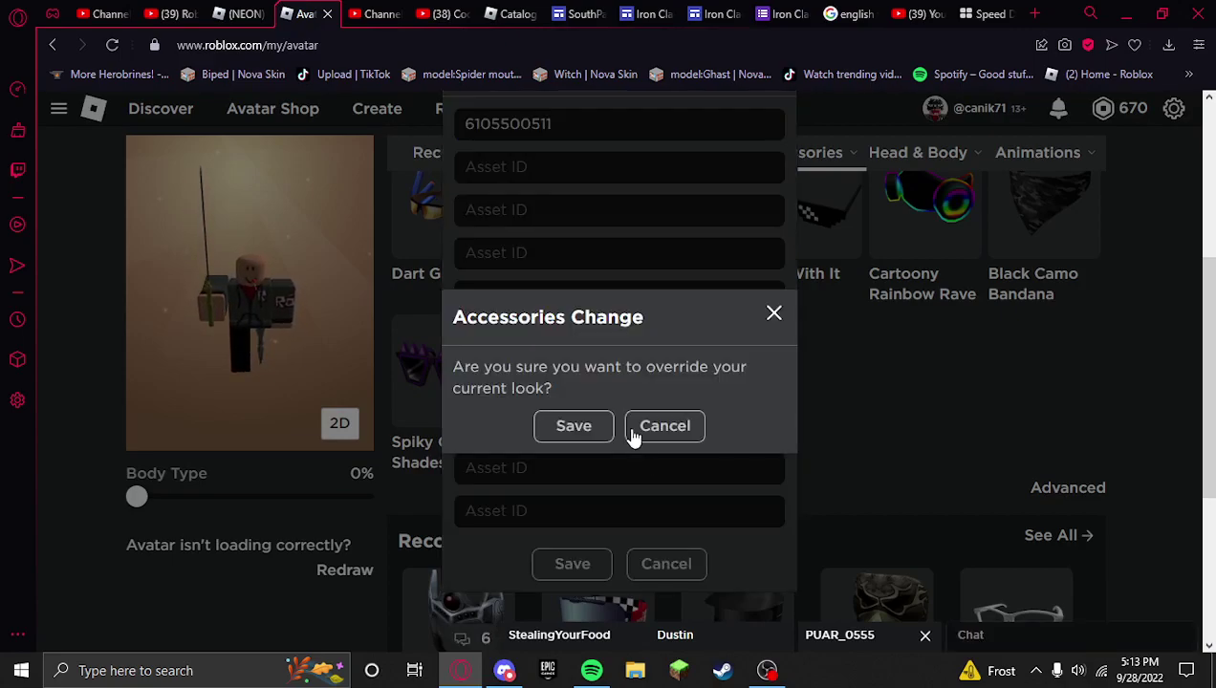
left_click(574, 428)
key("ctrl+t")
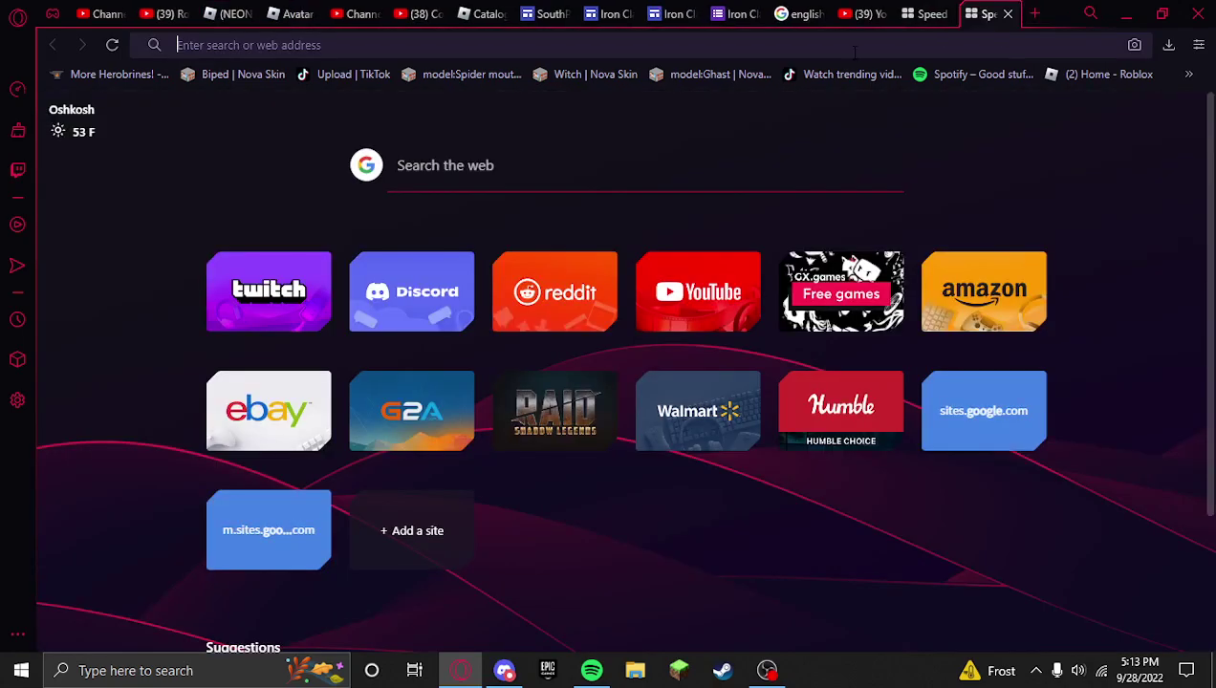
left_click(1007, 14)
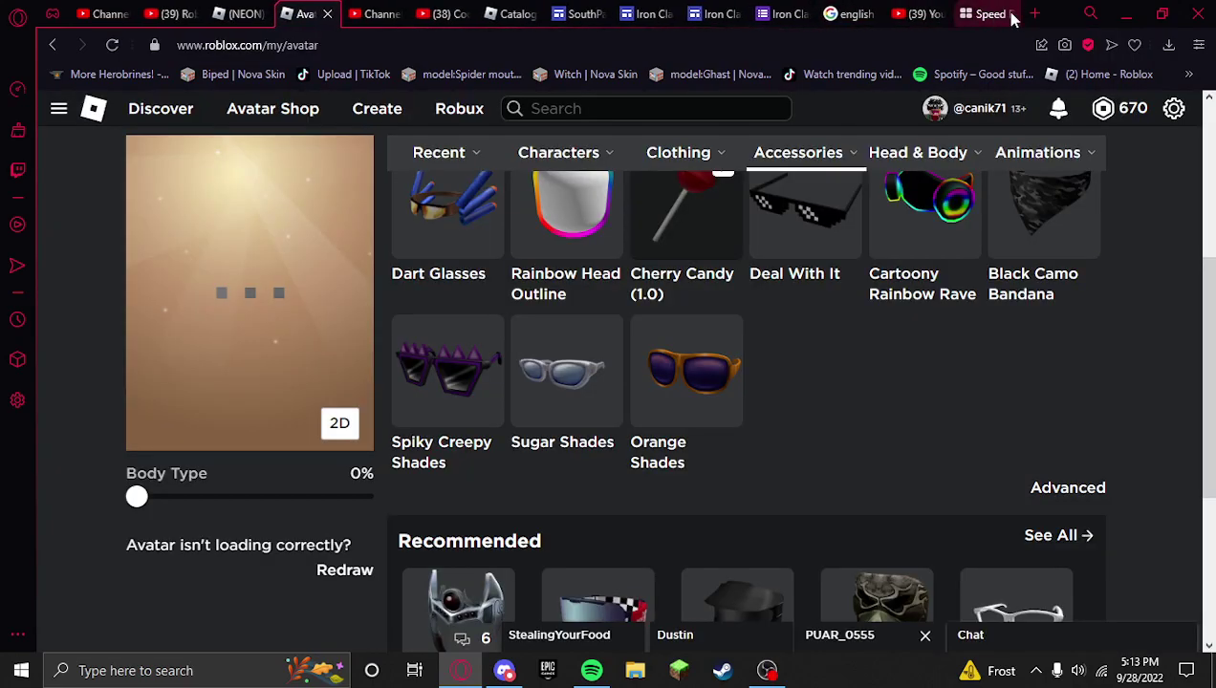
left_click(988, 14)
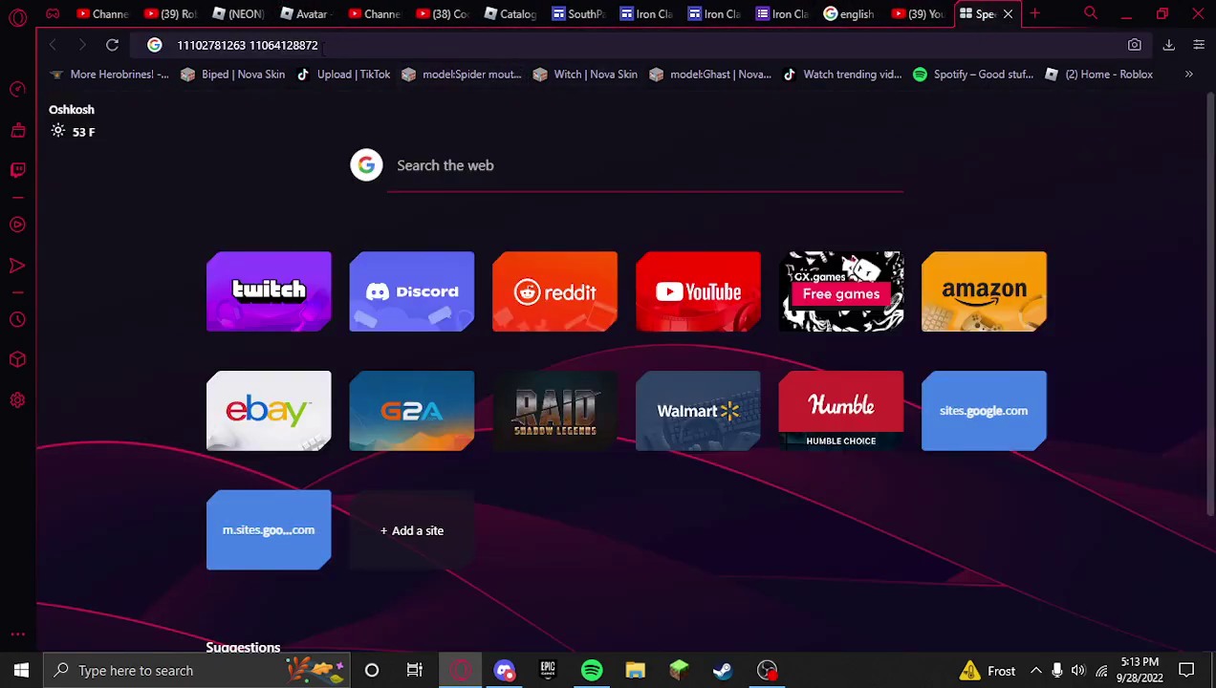
left_click_drag(322, 45, 300, 45)
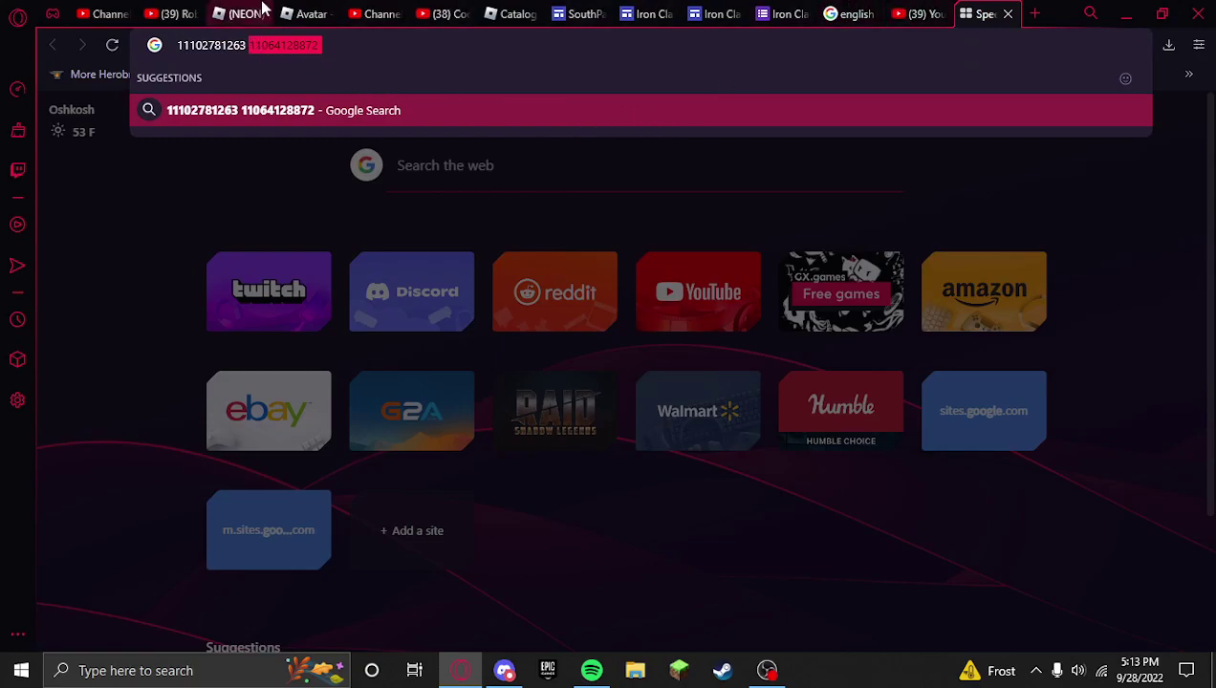
left_click(308, 10)
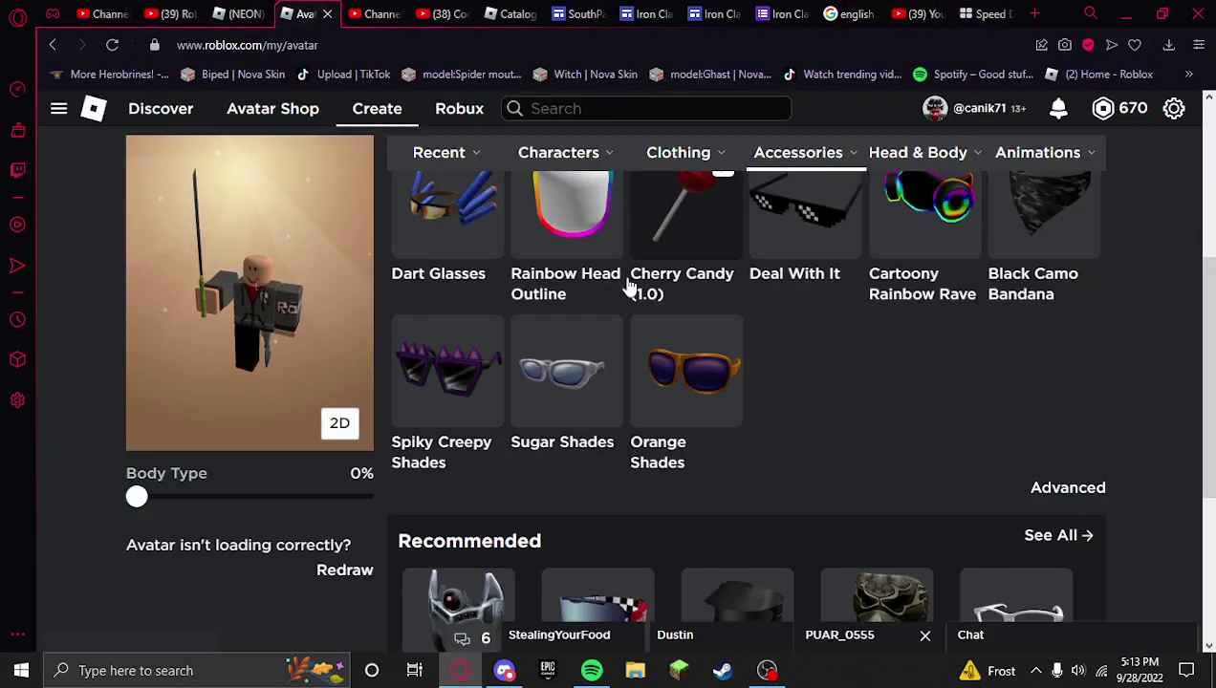
left_click(1065, 488)
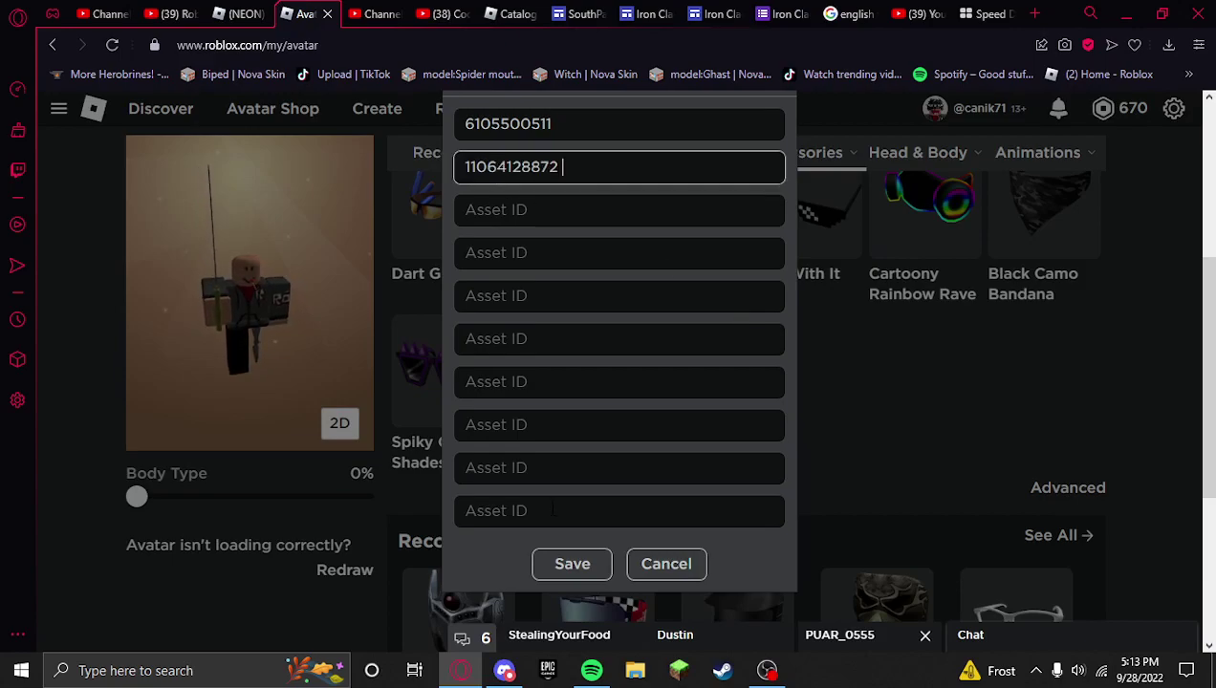
left_click(972, 11)
left_click(202, 45)
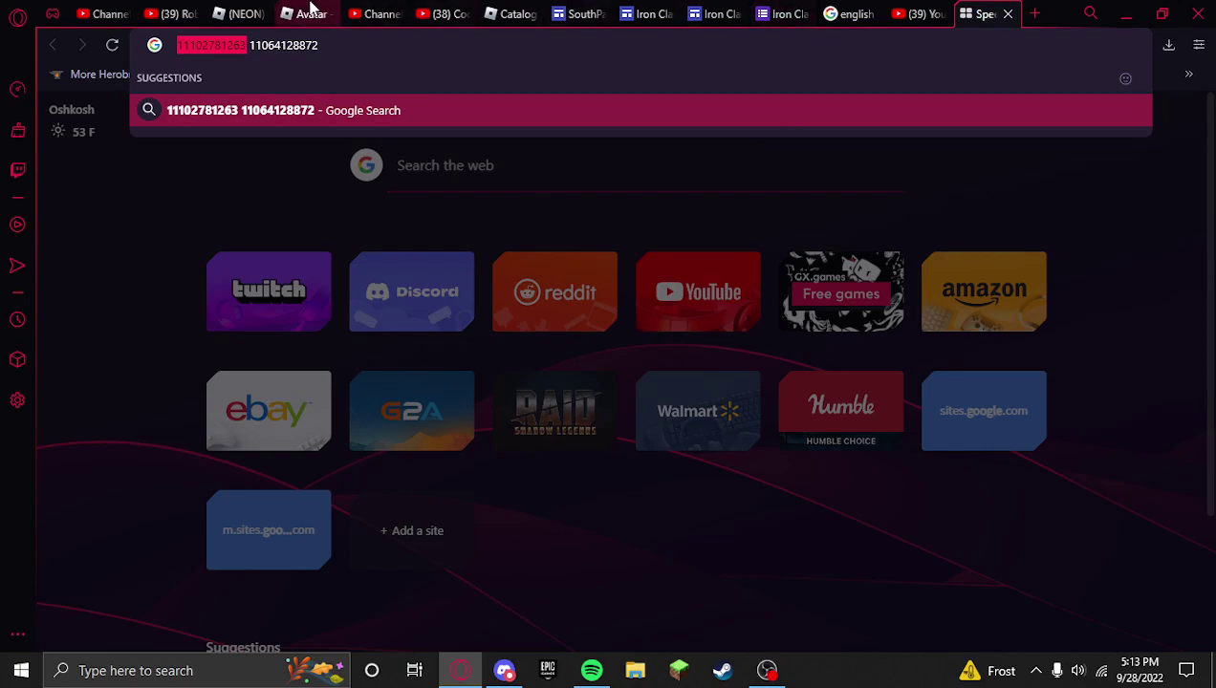
left_click(311, 11)
left_click(578, 216)
left_click(593, 564)
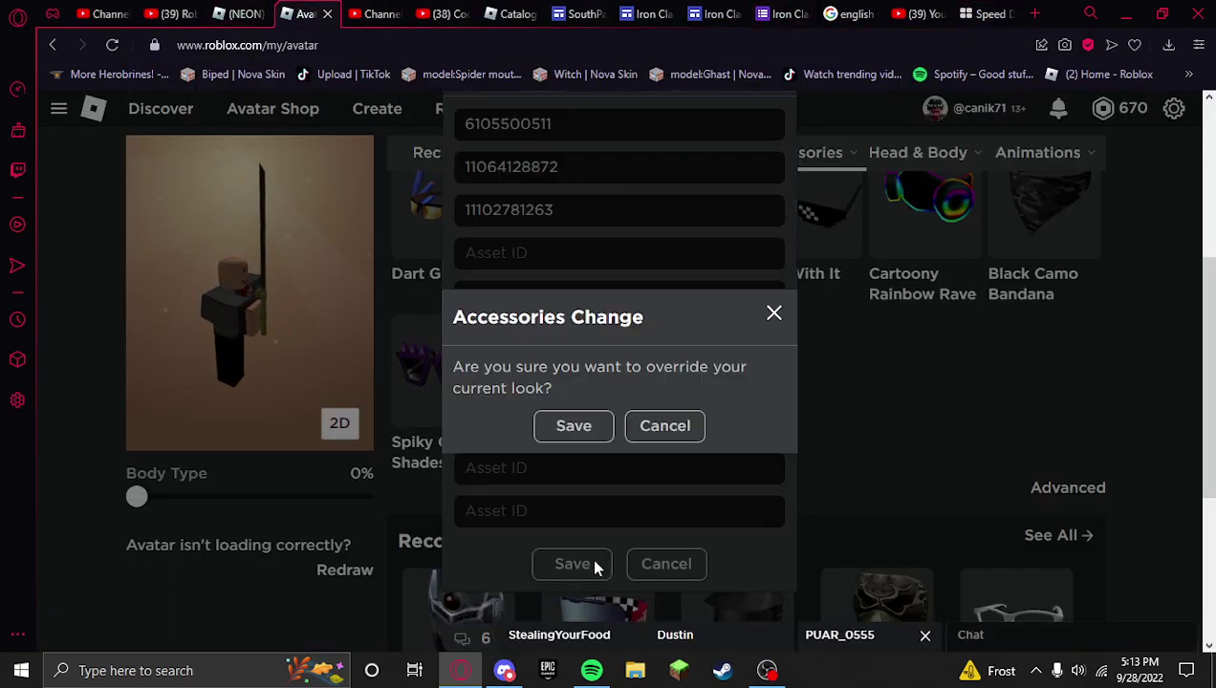
left_click(574, 426)
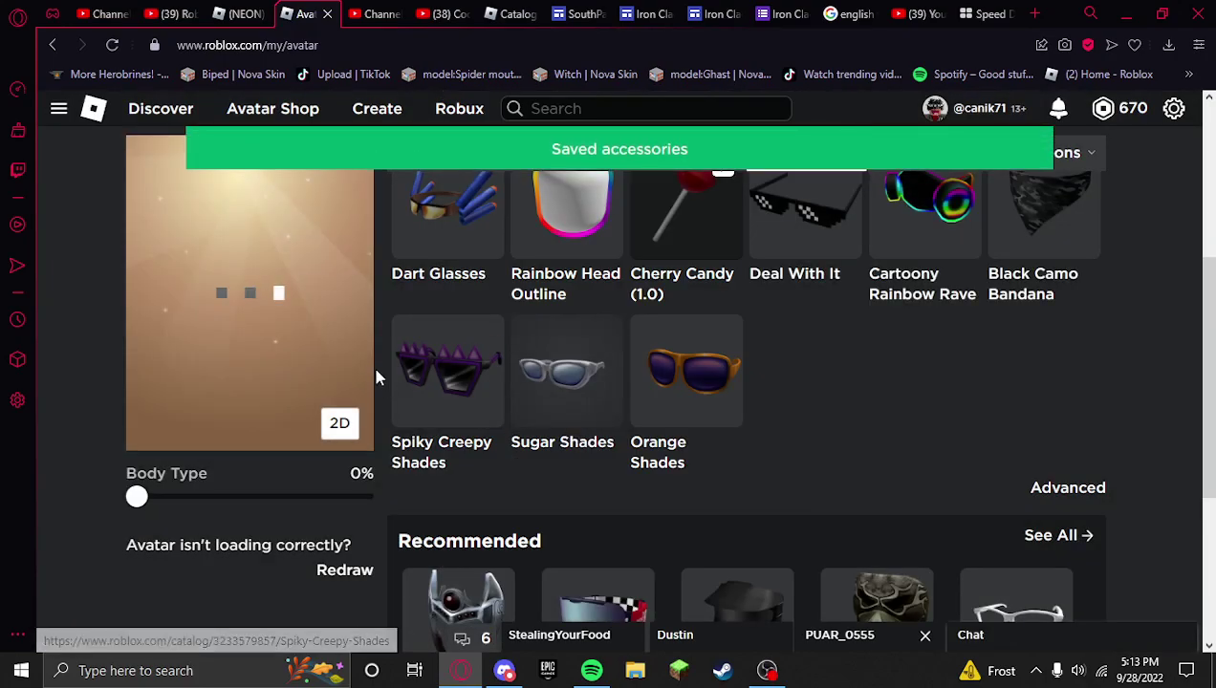
- Check the avatar's face in the preview and equip the Black Messy Hair from the hair items
scroll(669, 459, "up", 4)
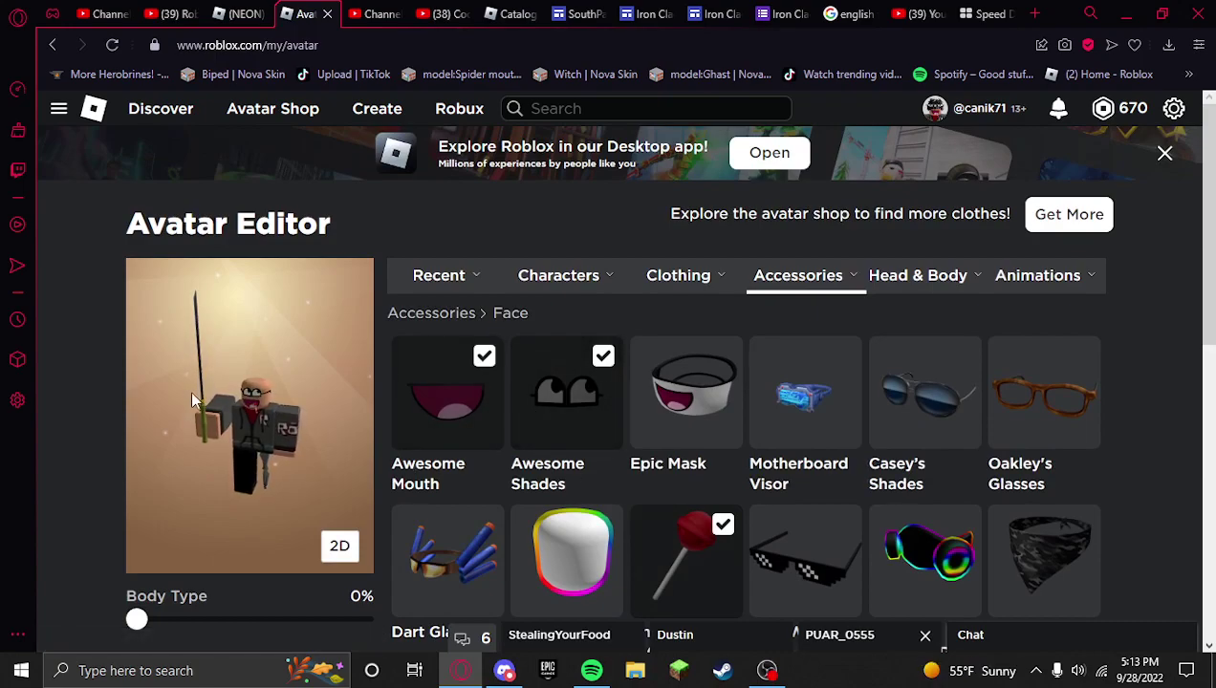
scroll(232, 415, "up", 5)
left_click_drag(232, 414, 287, 394)
scroll(218, 394, "down", 5)
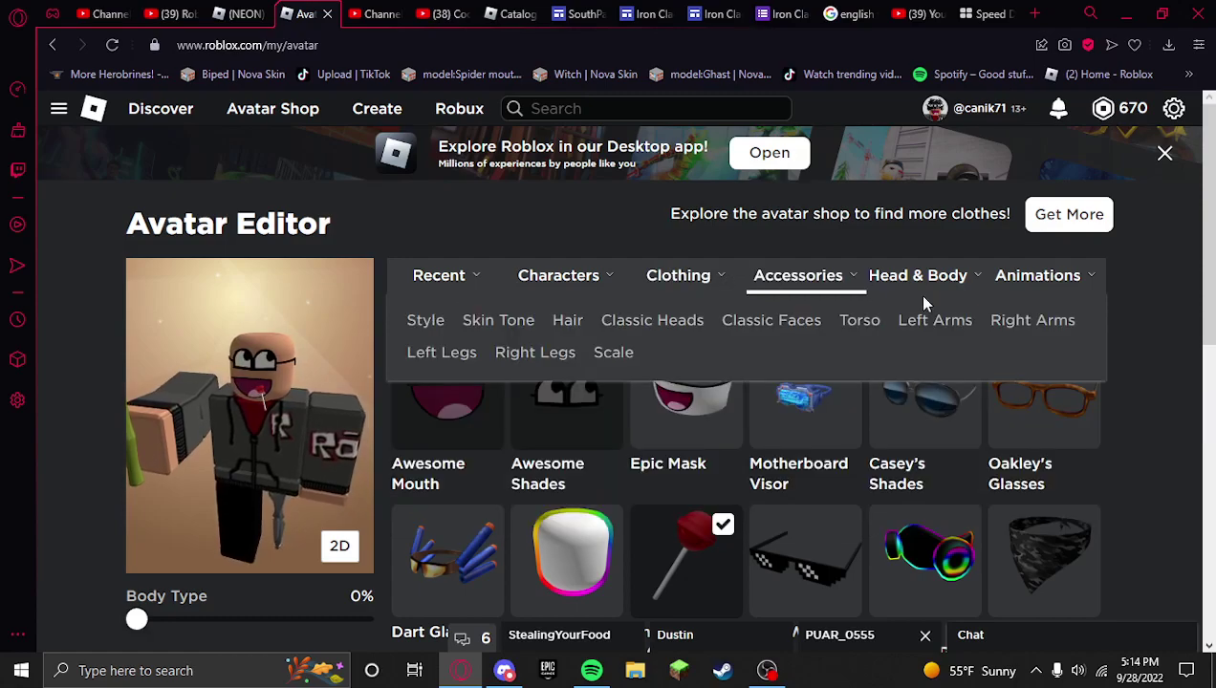
mouse_move(762, 350)
mouse_move(918, 275)
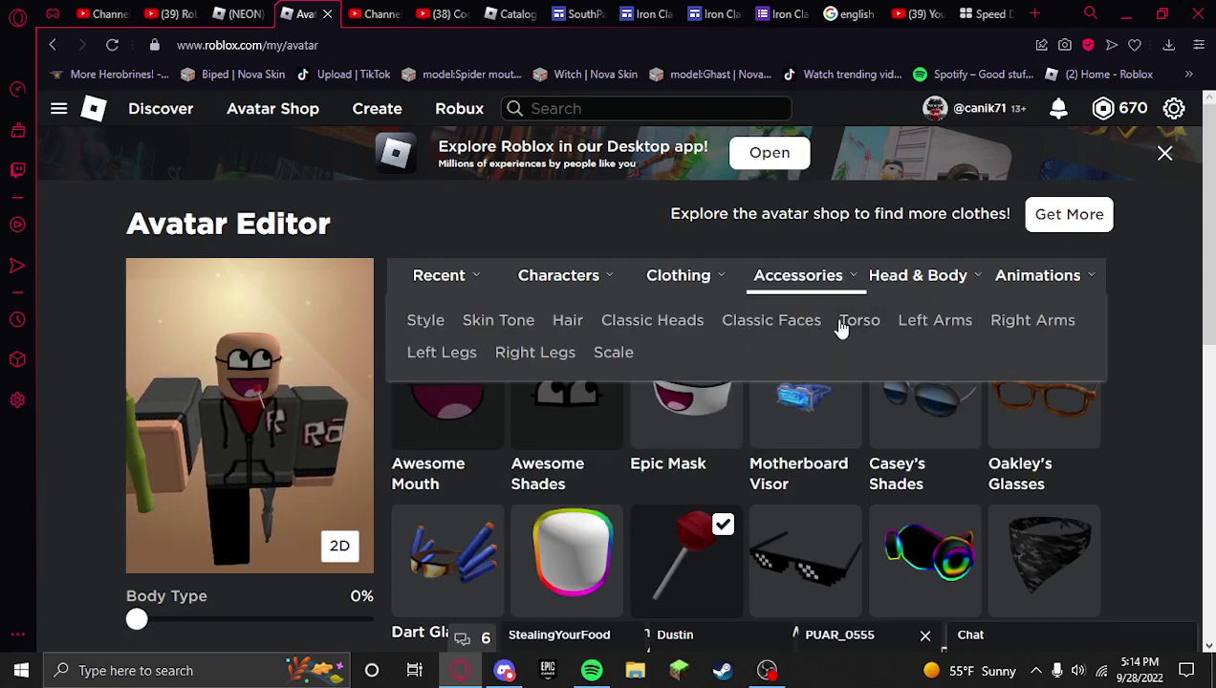
left_click(566, 320)
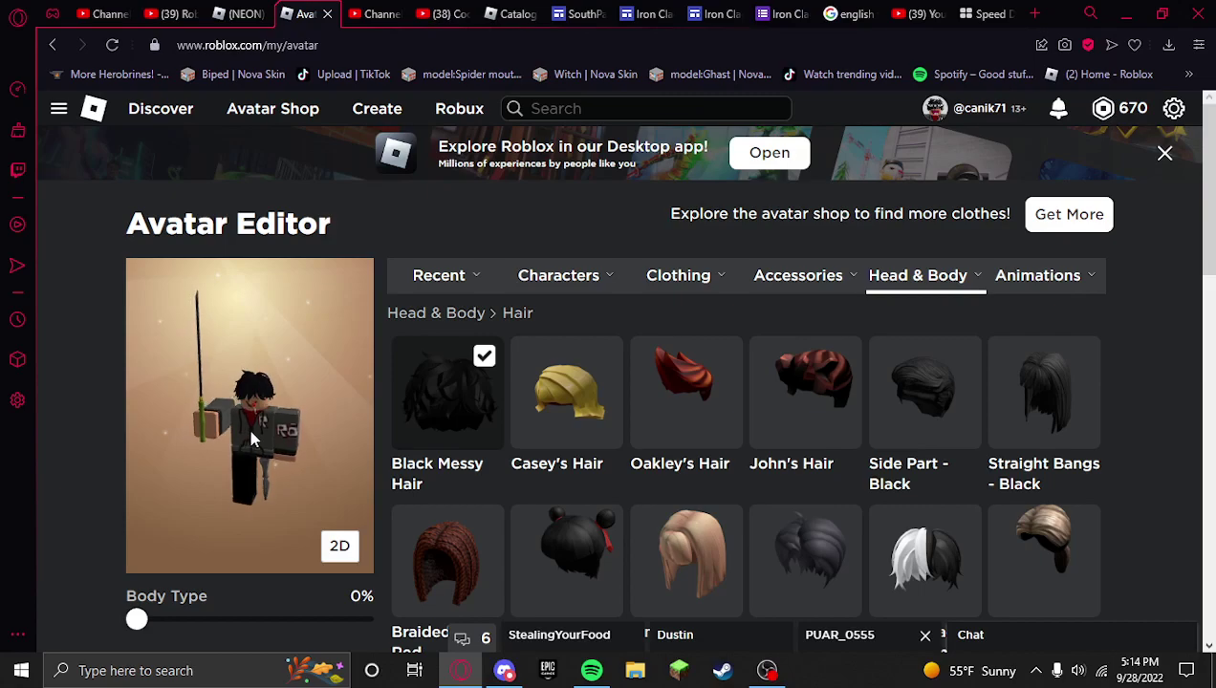
mouse_move(801, 282)
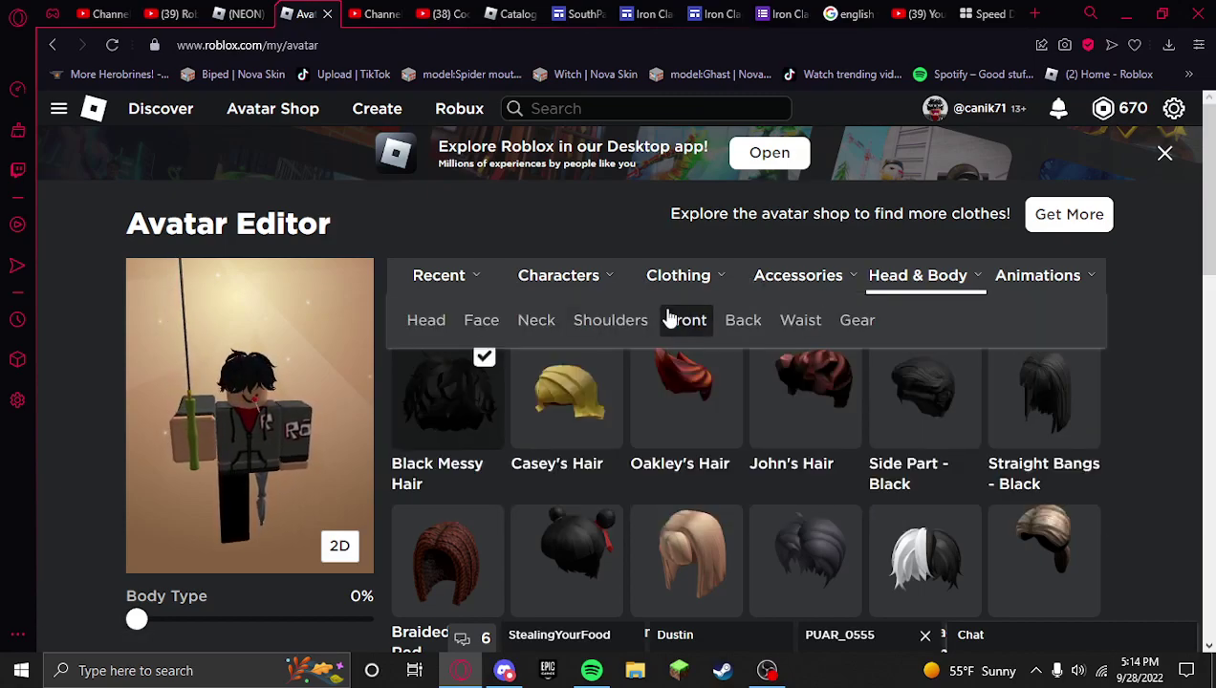
left_click(478, 322)
scroll(754, 466, "down", 1)
left_click(983, 14)
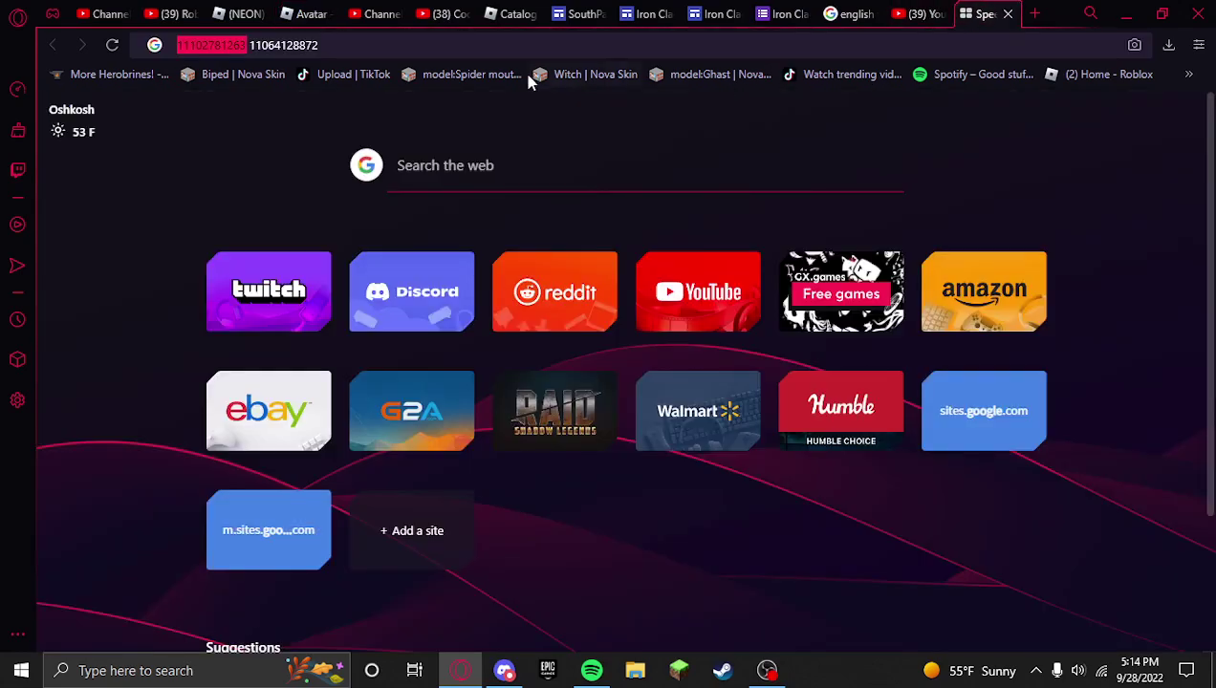
key("super")
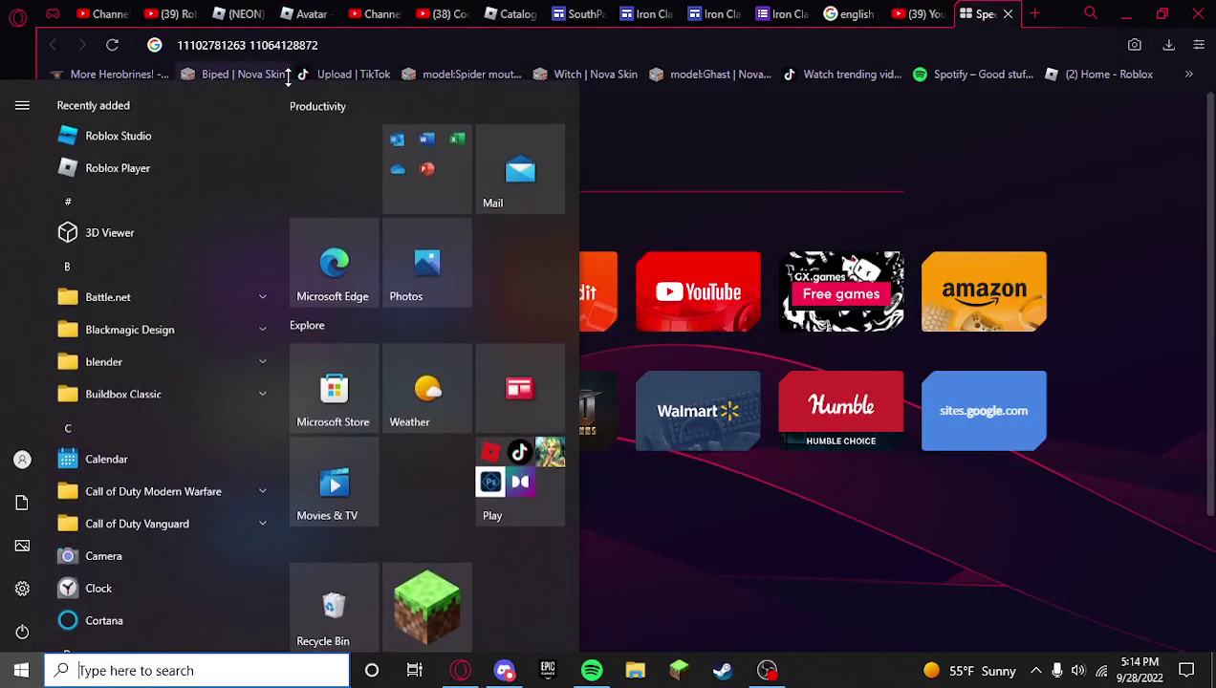
double_click(206, 46)
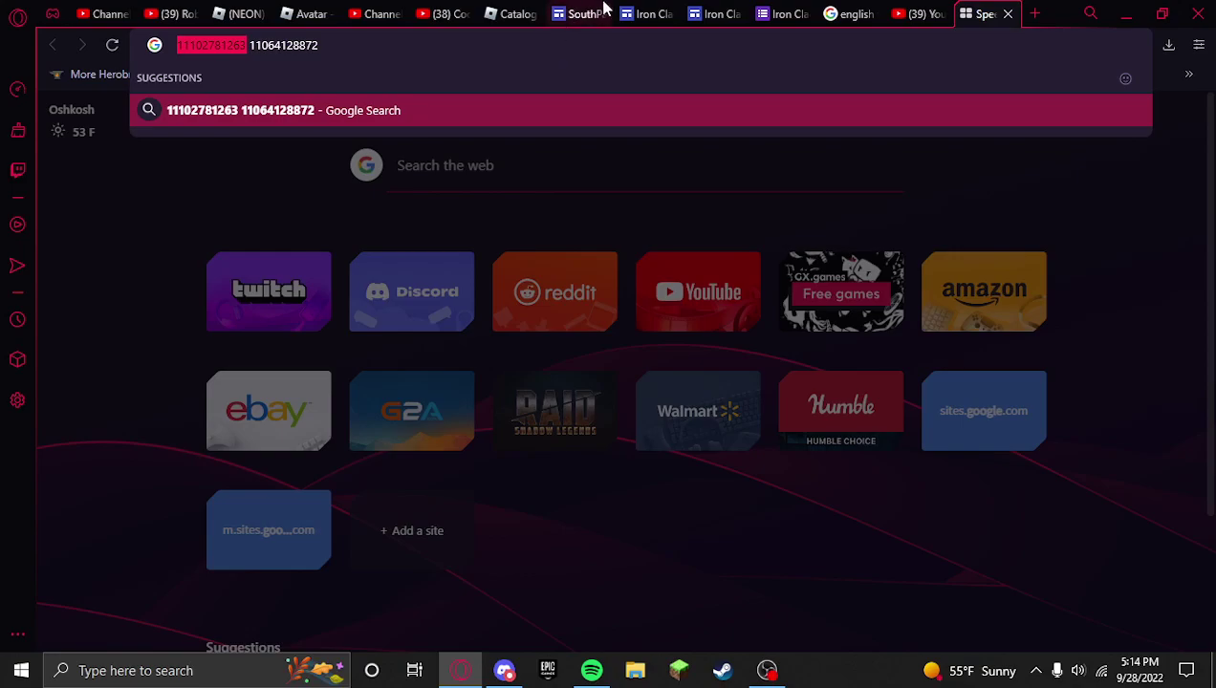
left_click(304, 13)
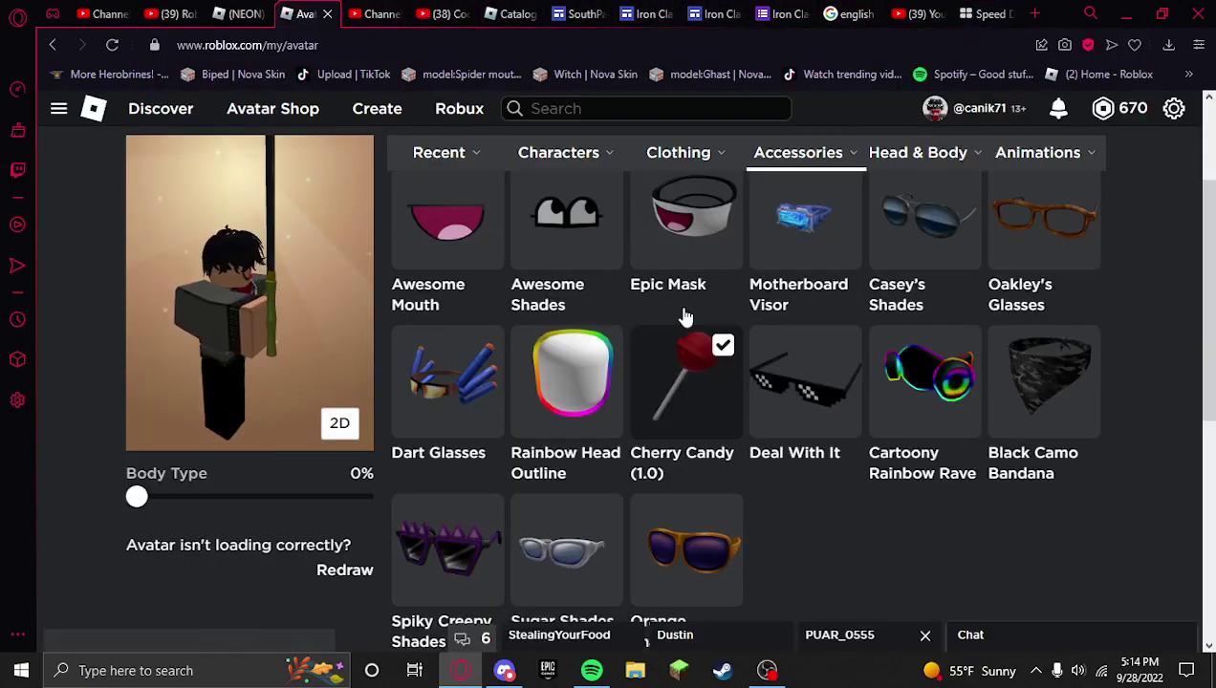
scroll(1053, 398, "down", 4)
left_click(1066, 307)
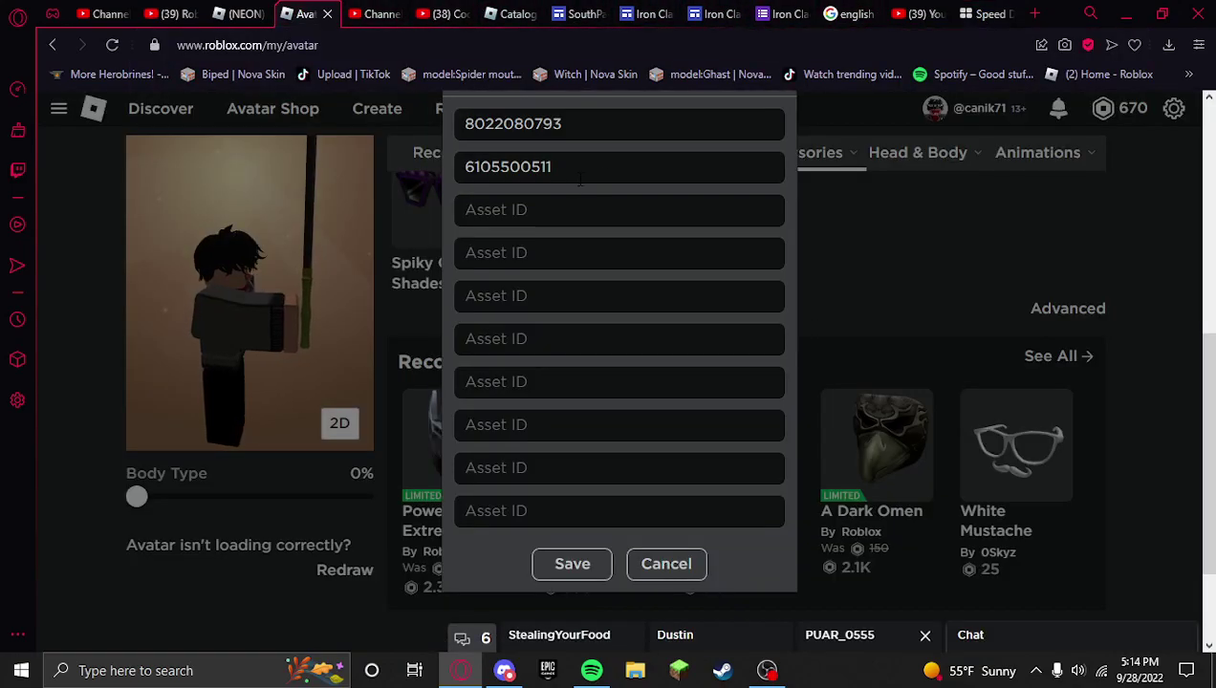
left_click(573, 560)
left_click(573, 425)
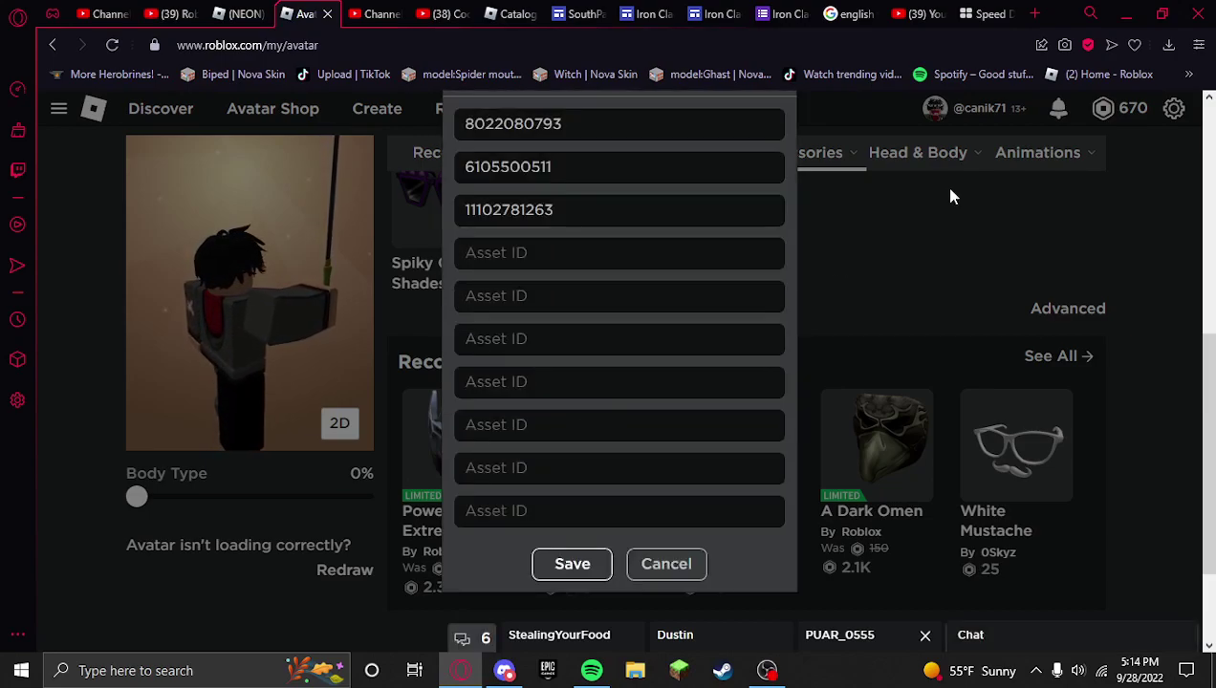
key("ctrl+Tab")
double_click(271, 47)
key("ctrl+c")
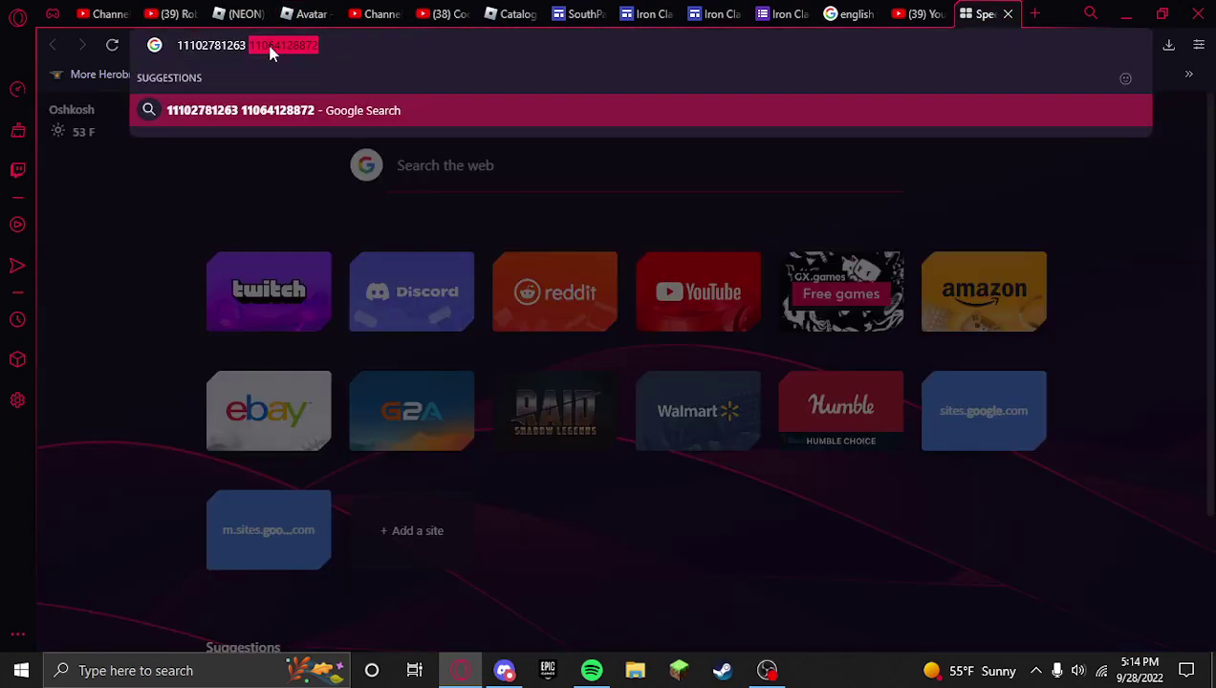
left_click(312, 14)
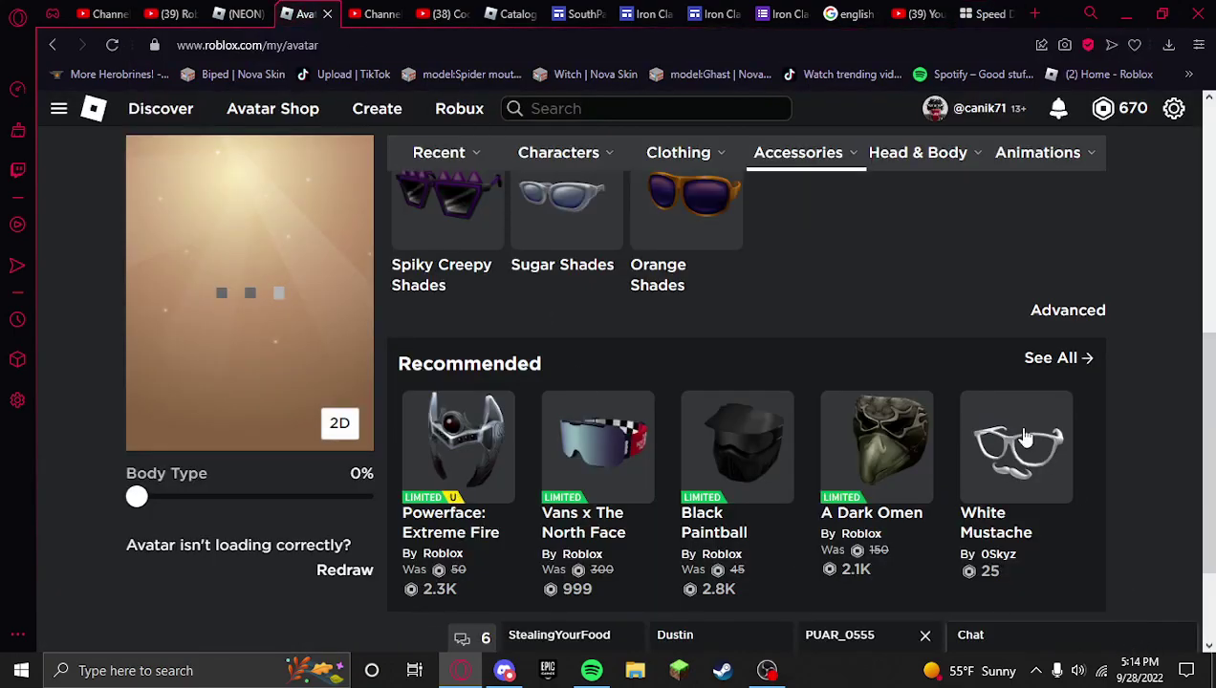
left_click(1070, 325)
left_click(537, 246)
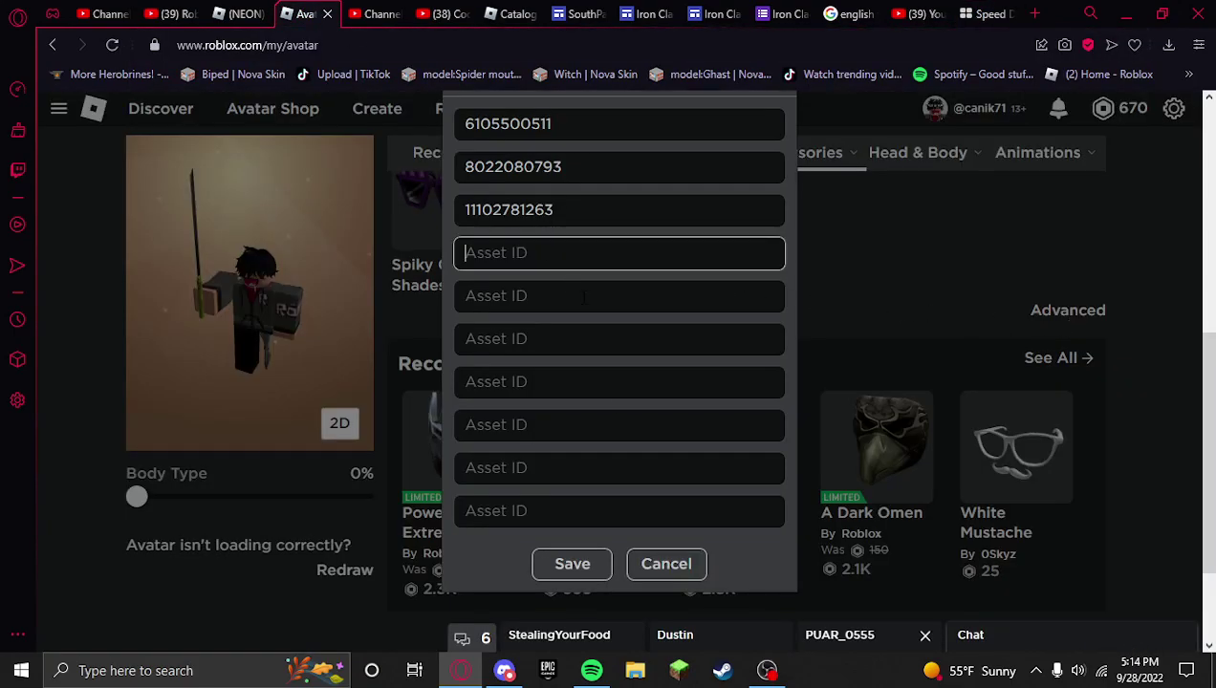
key("ctrl+v")
left_click(603, 566)
left_click(573, 425)
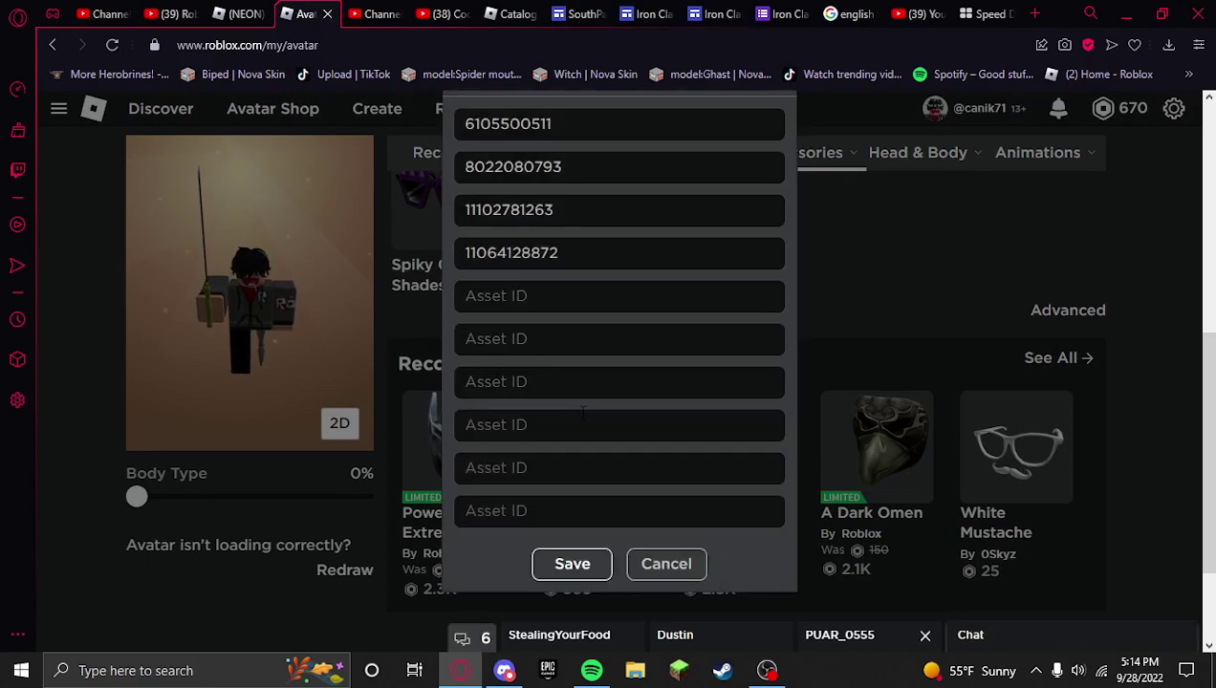
- Save the four asset IDs again from the advanced accessory settings and check the face accessories on the avatar preview
left_click(1043, 313)
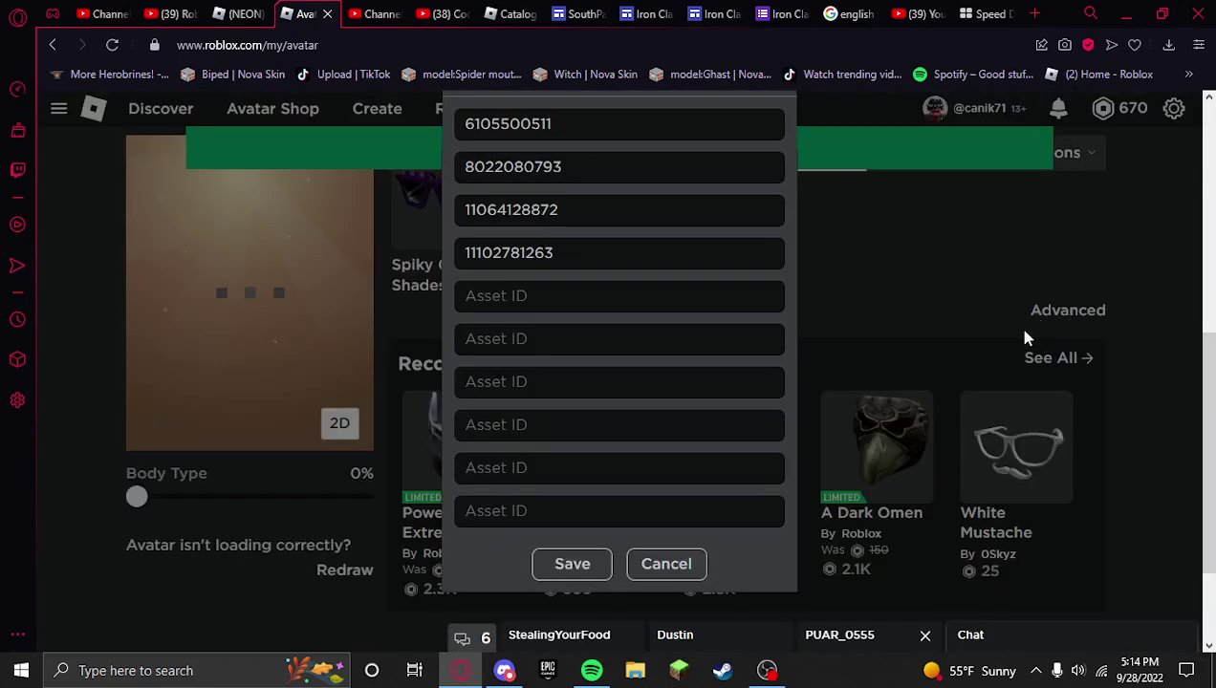
left_click(572, 563)
left_click(578, 426)
scroll(829, 526, "up", 4)
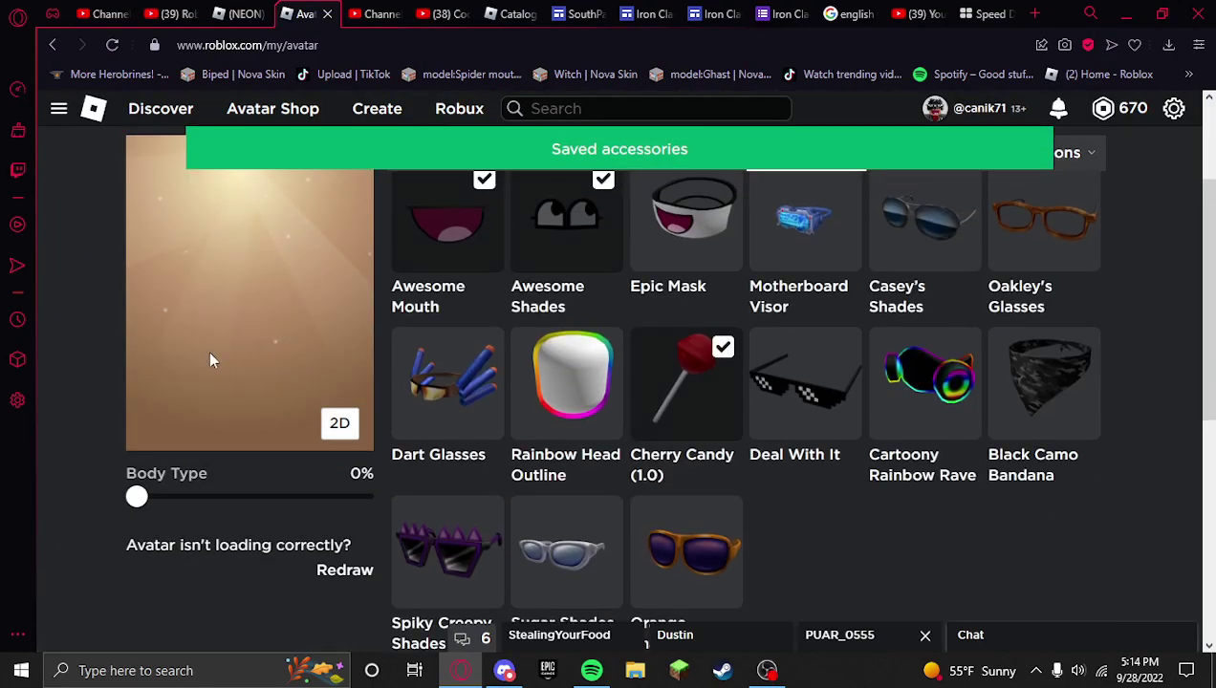
left_click(339, 426)
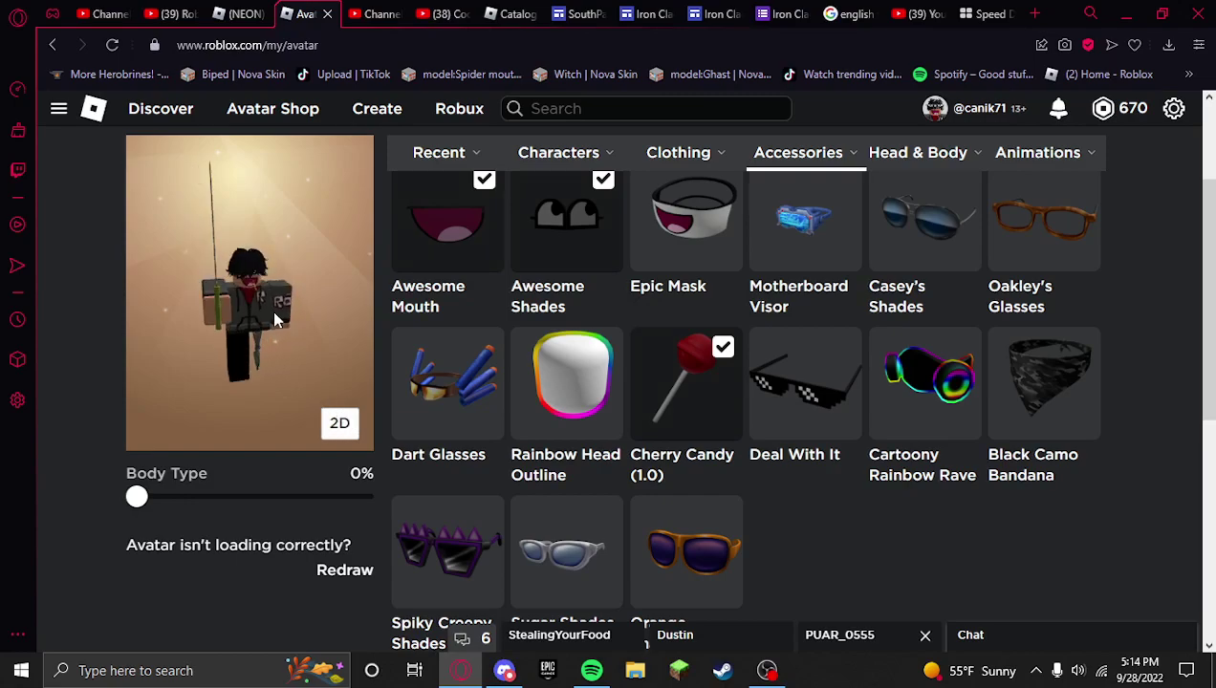
left_click_drag(258, 272, 232, 270)
scroll(270, 269, "up", 4)
scroll(272, 278, "down", 4)
scroll(275, 262, "up", 2)
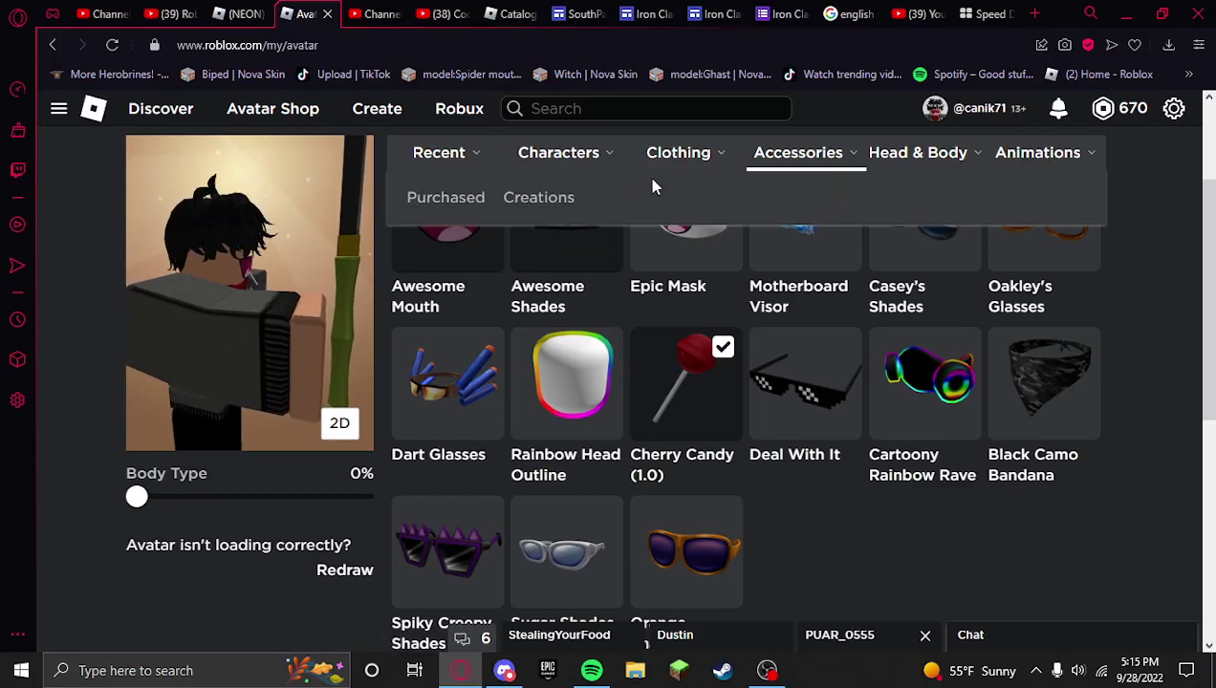
- Close the separate Iron Clad Support Form window and return to the avatar editor tab
left_click(1126, 13)
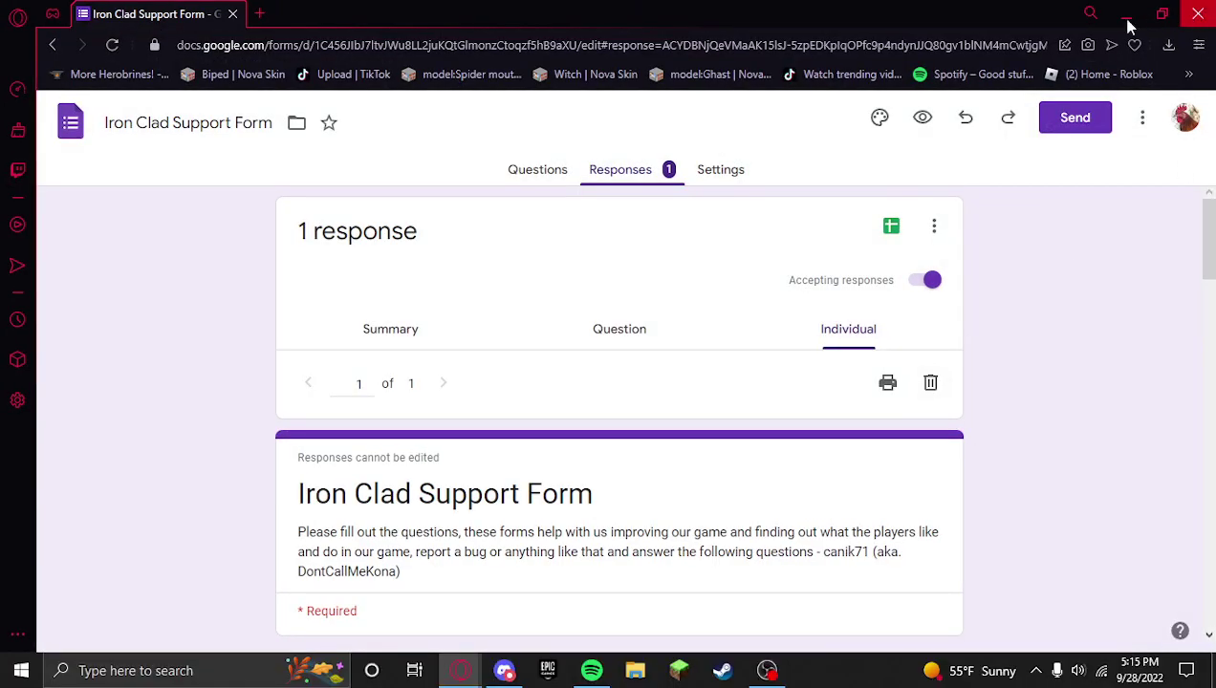
left_click_drag(176, 11, 726, 8)
left_click(1202, 10)
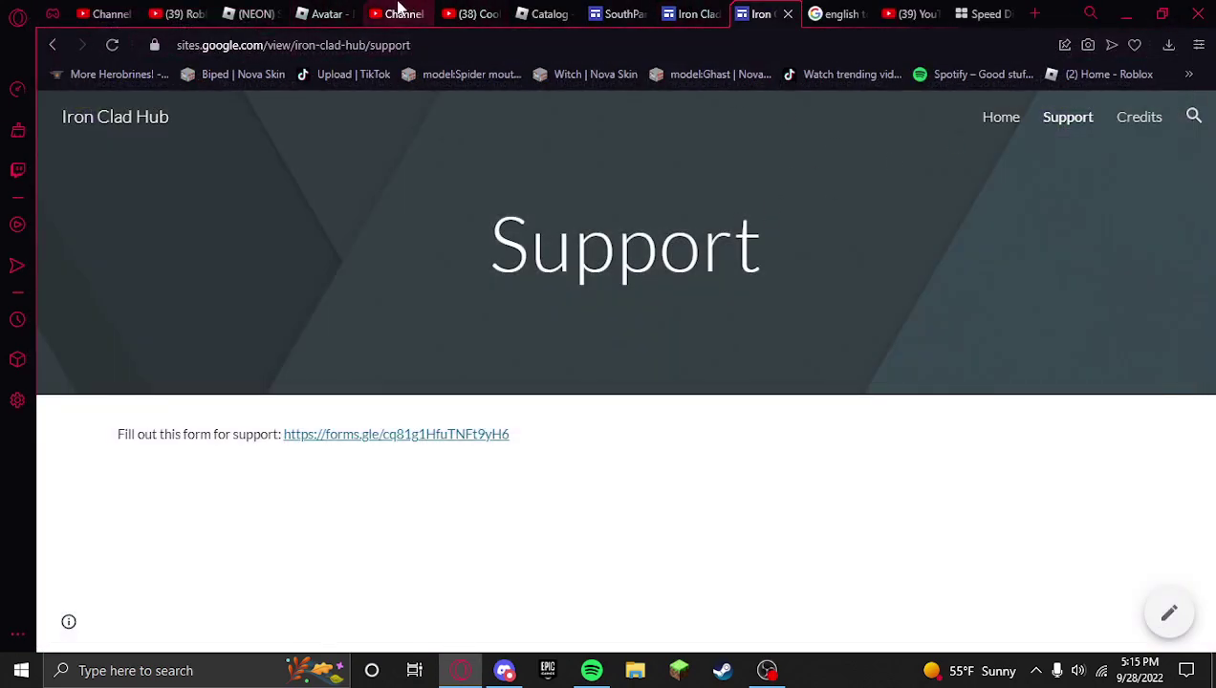
left_click(327, 13)
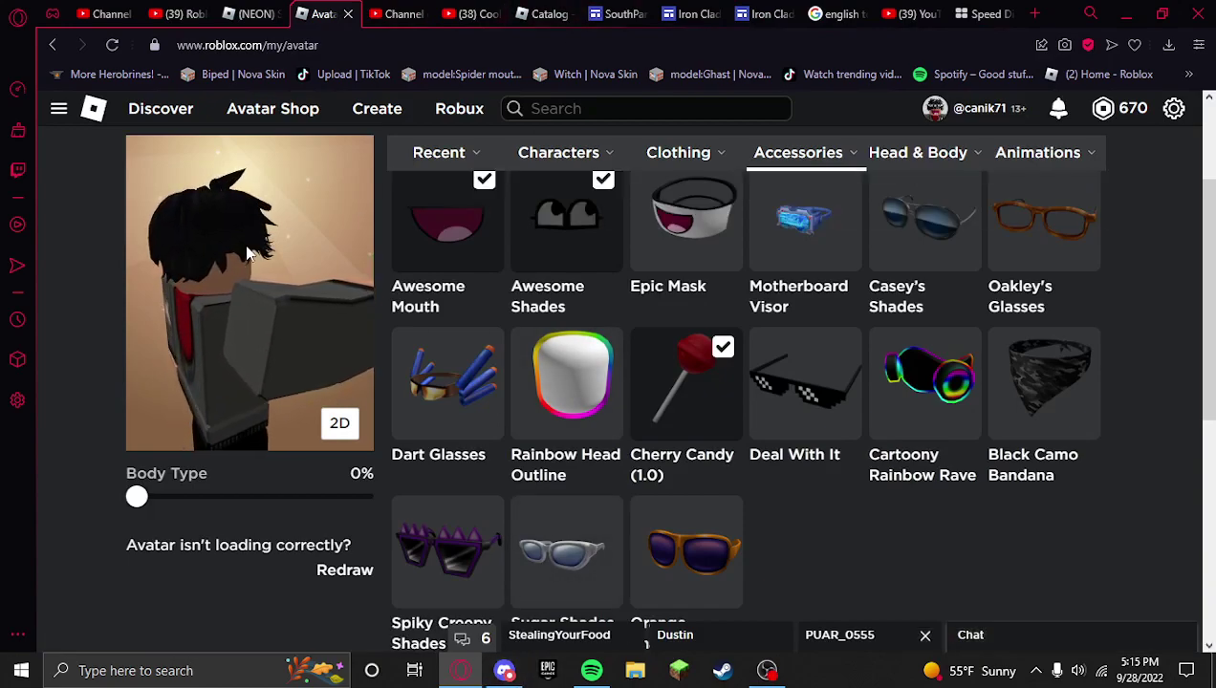
- Equip the black-and-white patterned fedora found below the Seattle Seahawks helmet in the head accessories
mouse_move(704, 161)
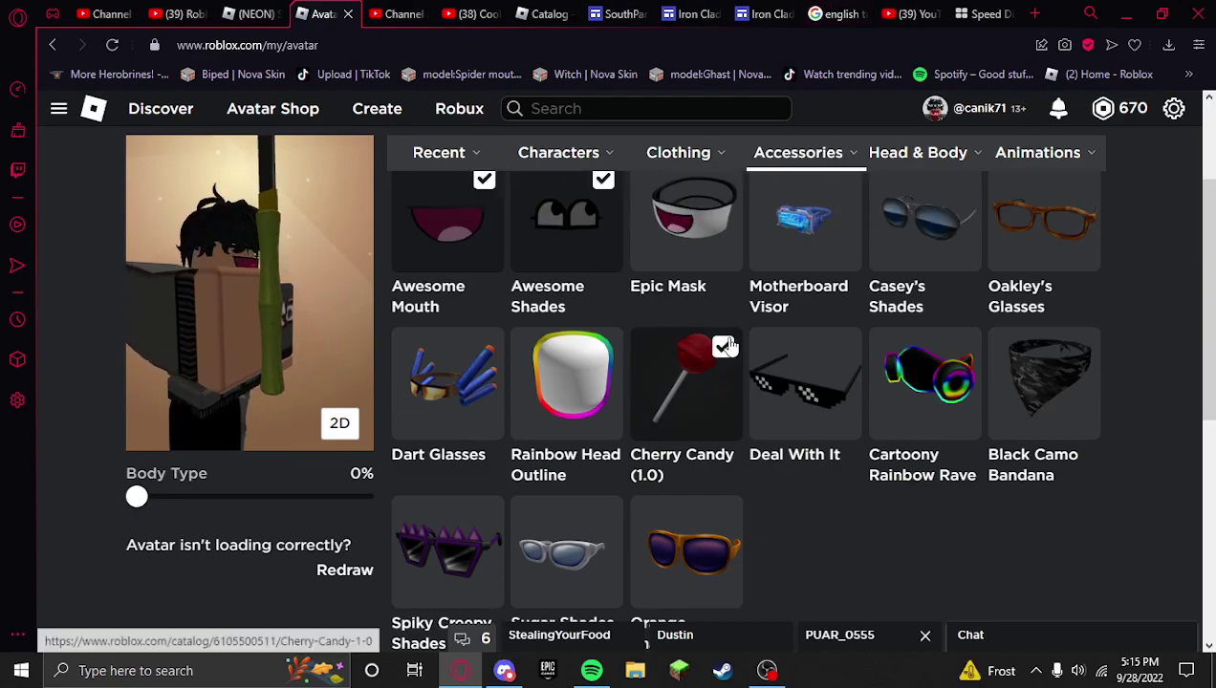
mouse_move(805, 161)
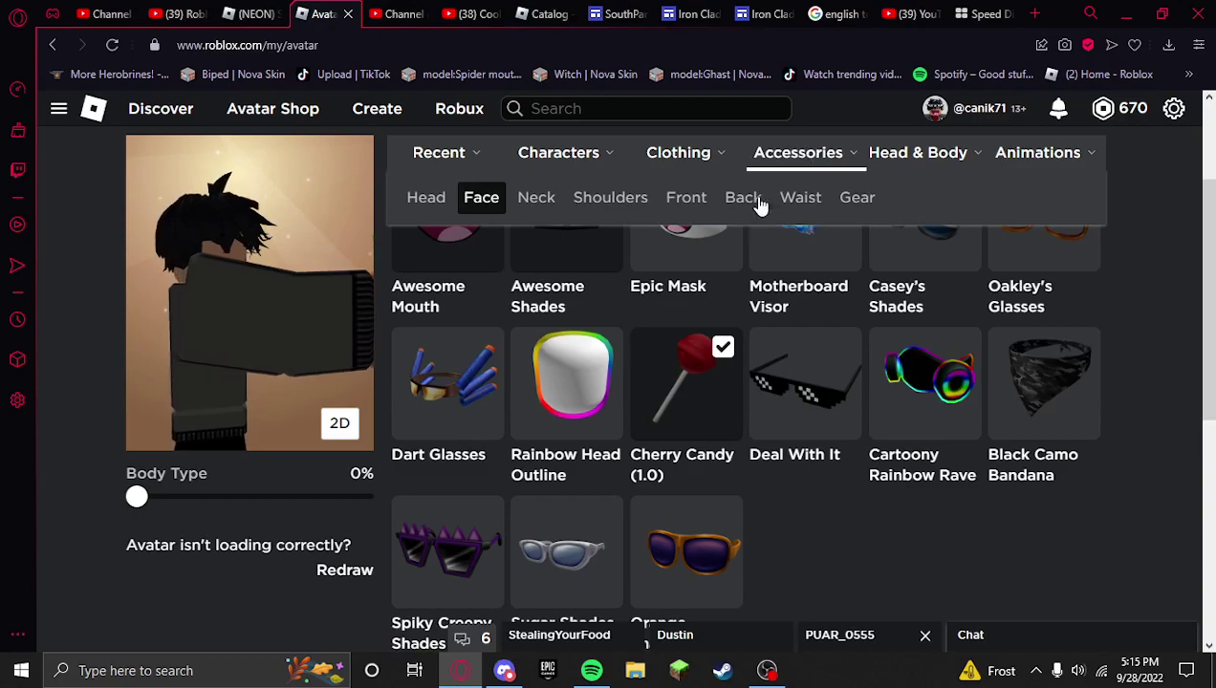
left_click(447, 204)
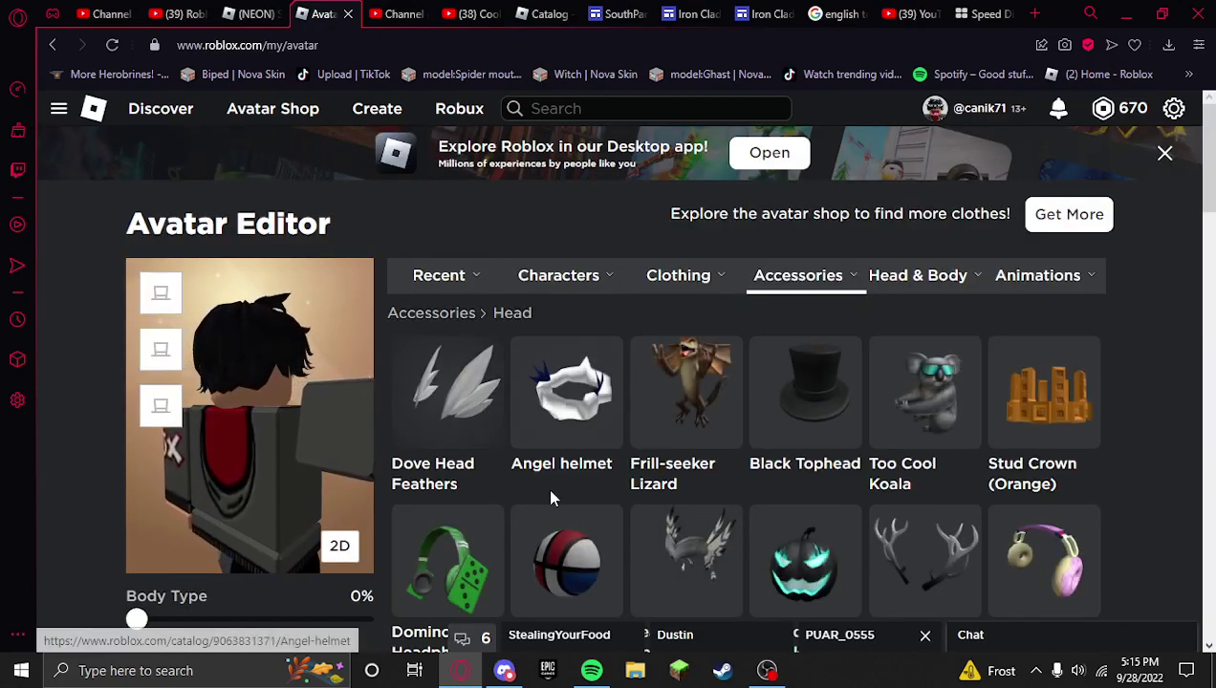
scroll(550, 497, "down", 7)
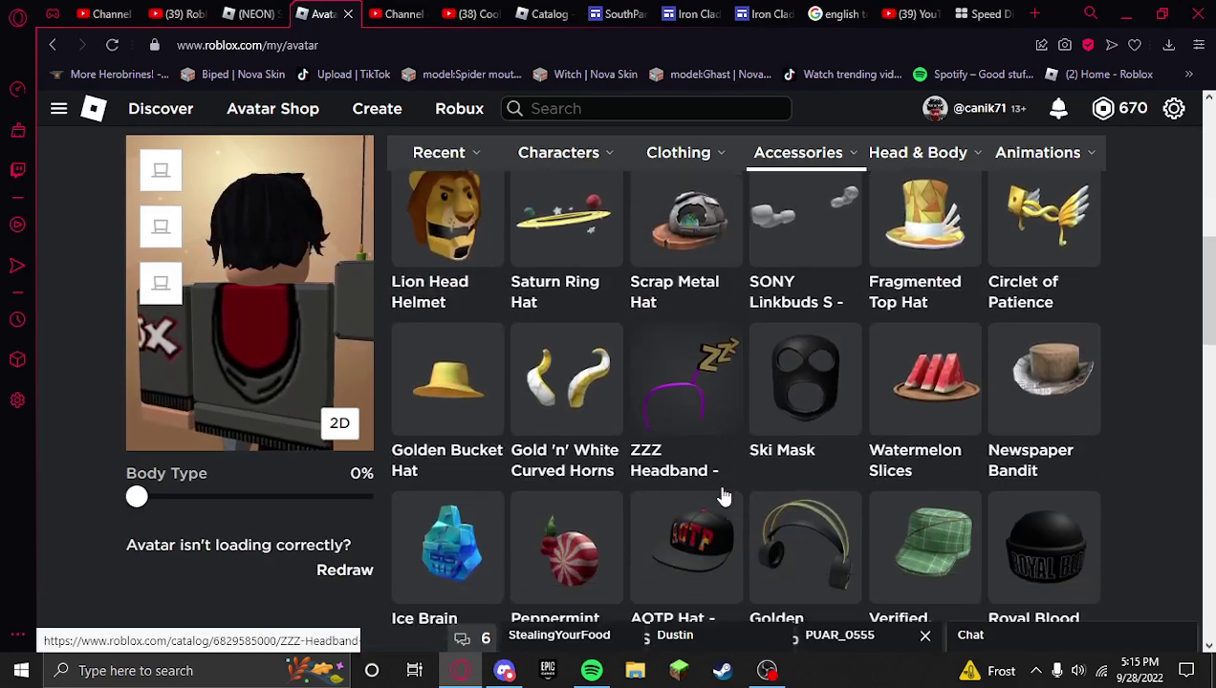
scroll(724, 496, "down", 9)
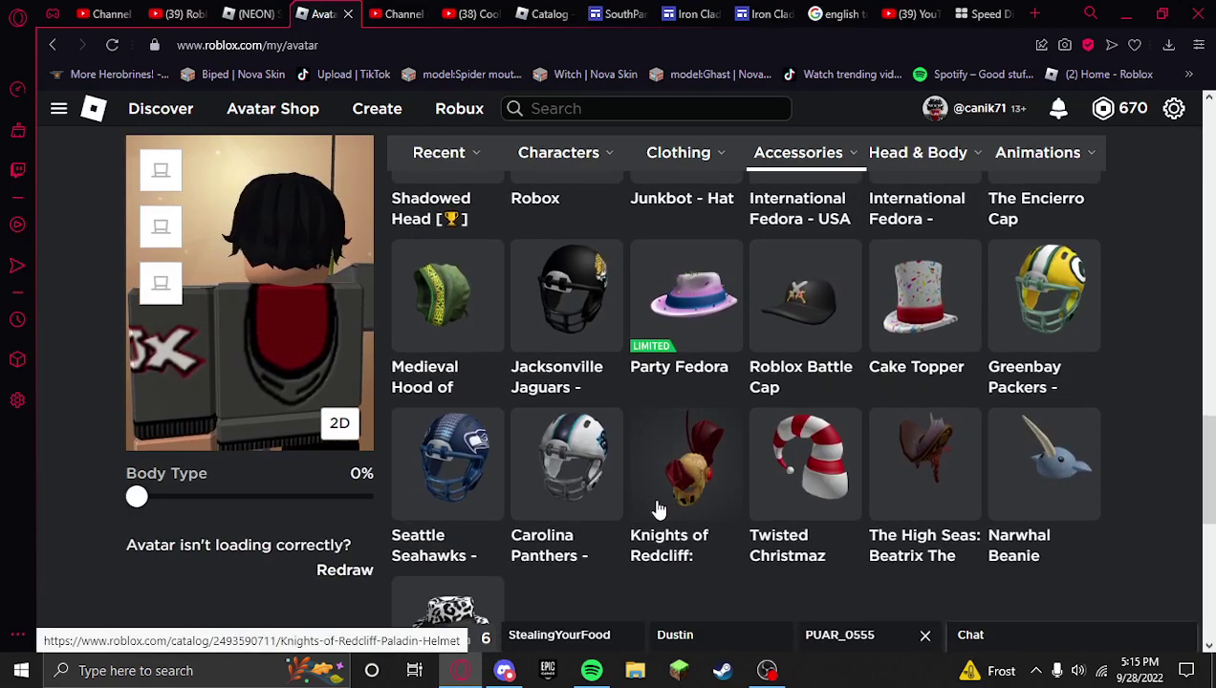
scroll(656, 506, "down", 4)
scroll(574, 573, "up", 4)
left_click(435, 617)
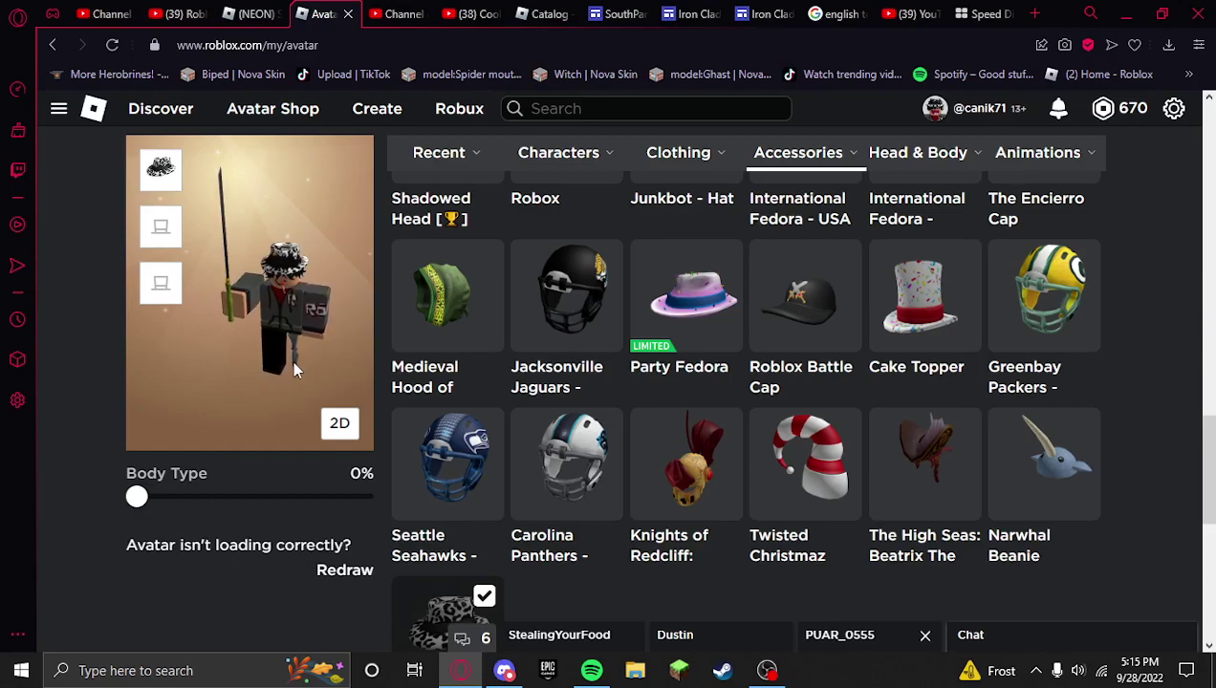
mouse_move(658, 154)
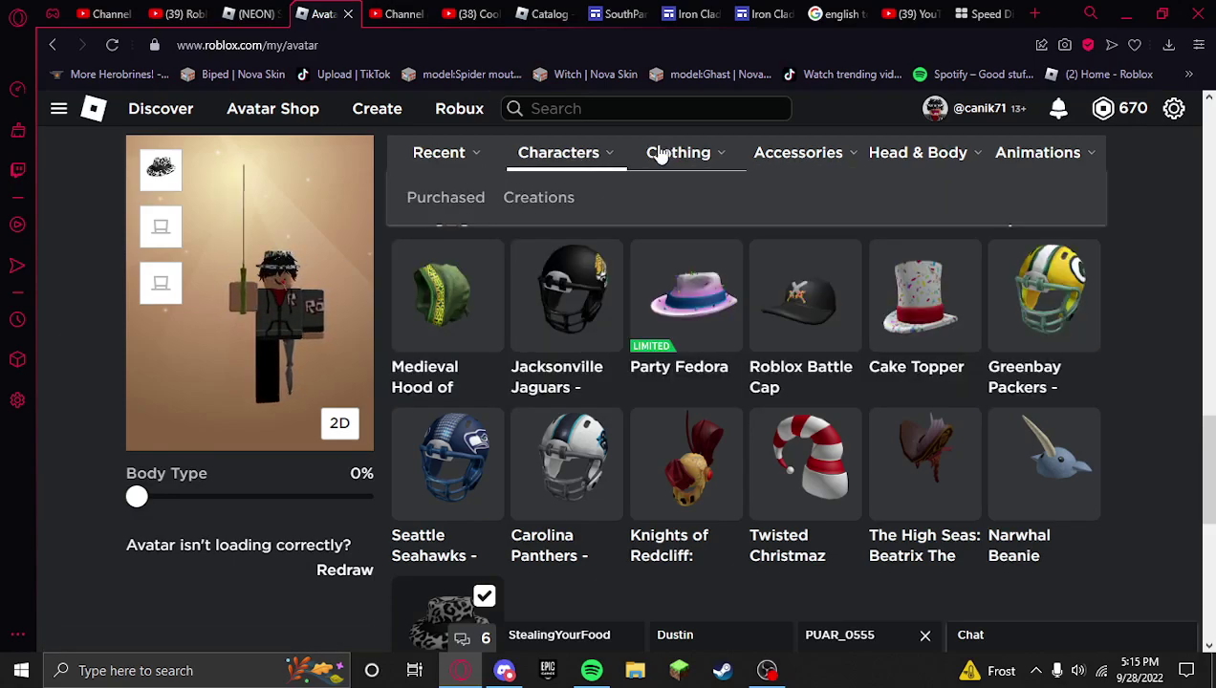
mouse_move(798, 153)
left_click(480, 205)
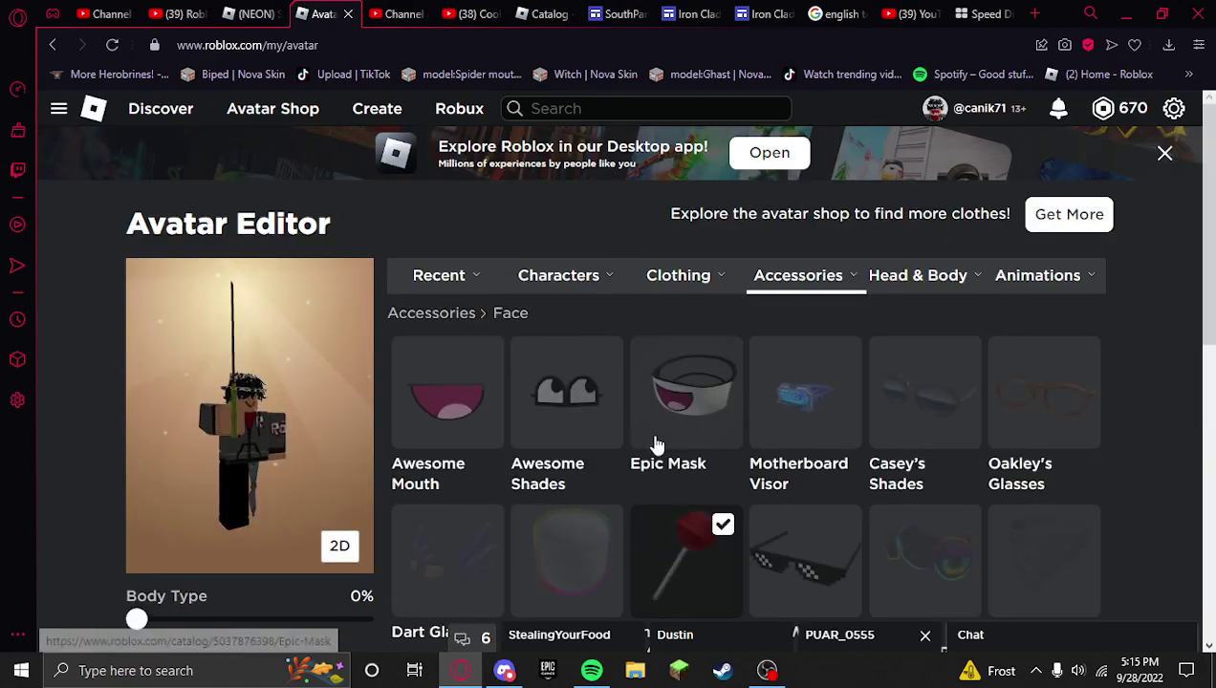
scroll(666, 453, "down", 4)
left_click(1061, 490)
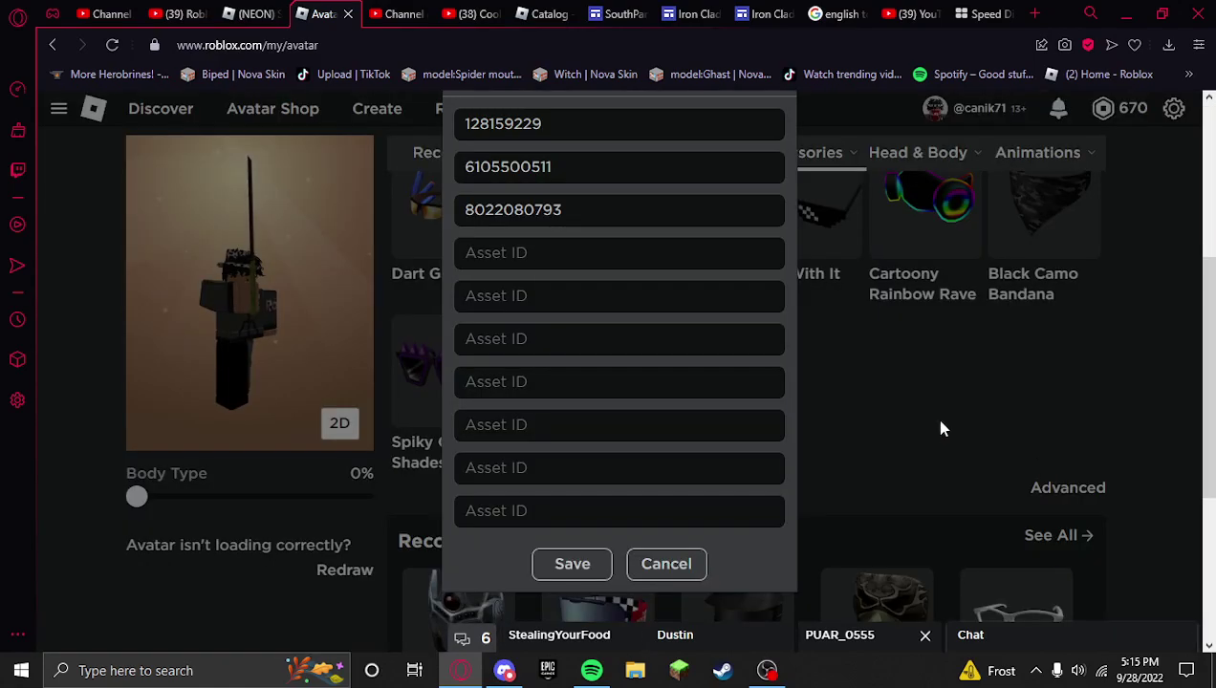
left_click(555, 253)
key("ctrl+v")
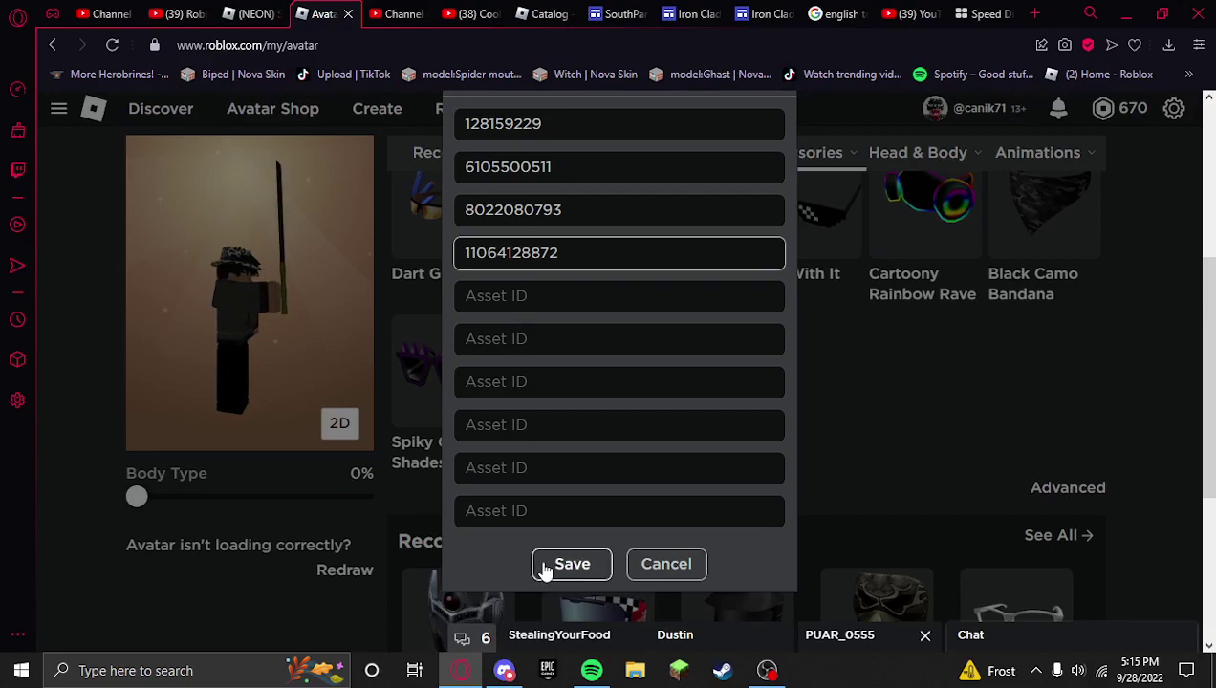
left_click(571, 564)
left_click(598, 414)
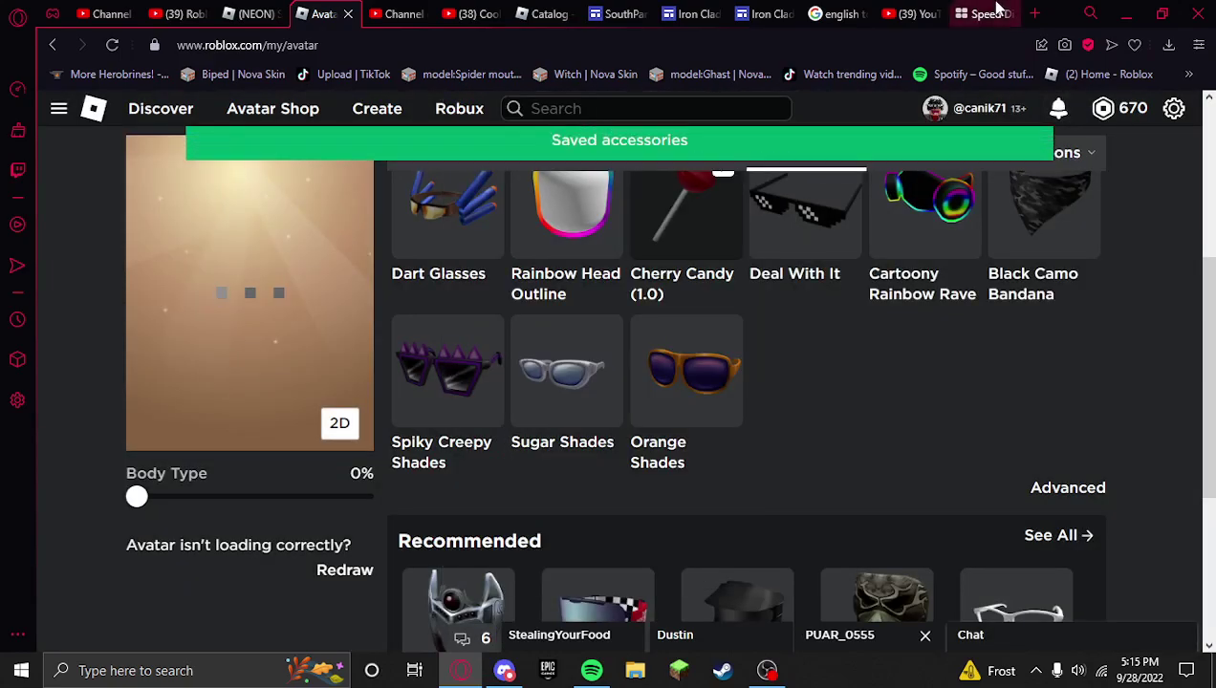
left_click(980, 13)
double_click(195, 44)
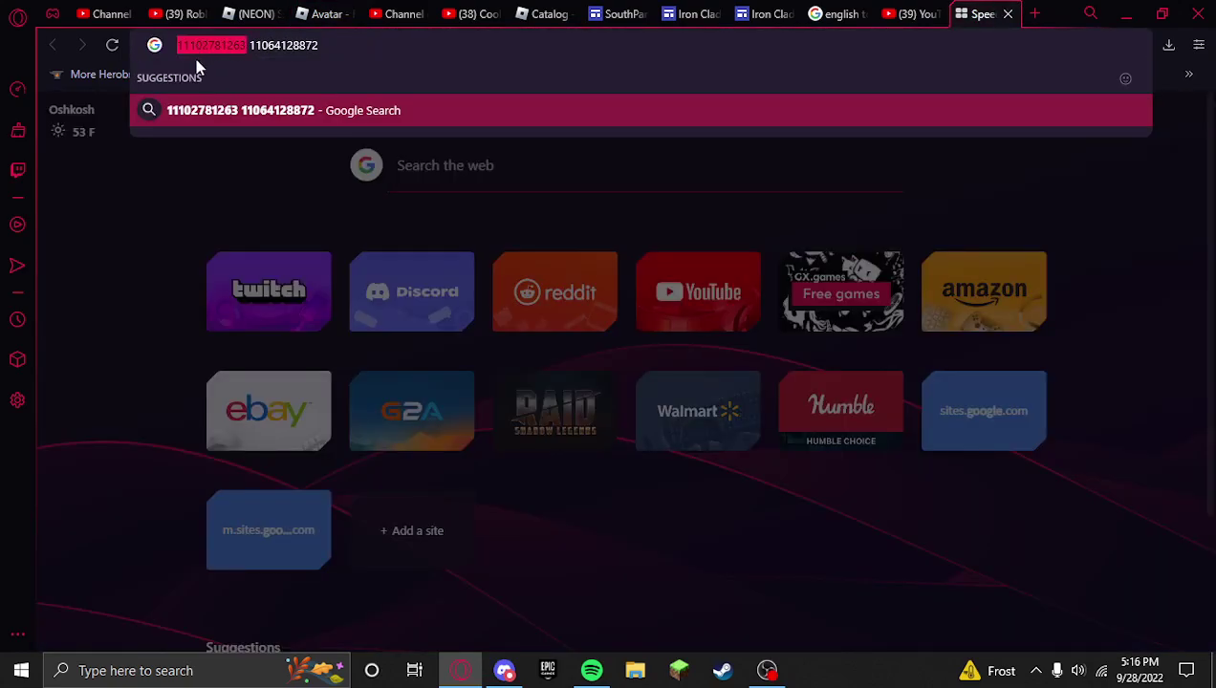
left_click(342, 13)
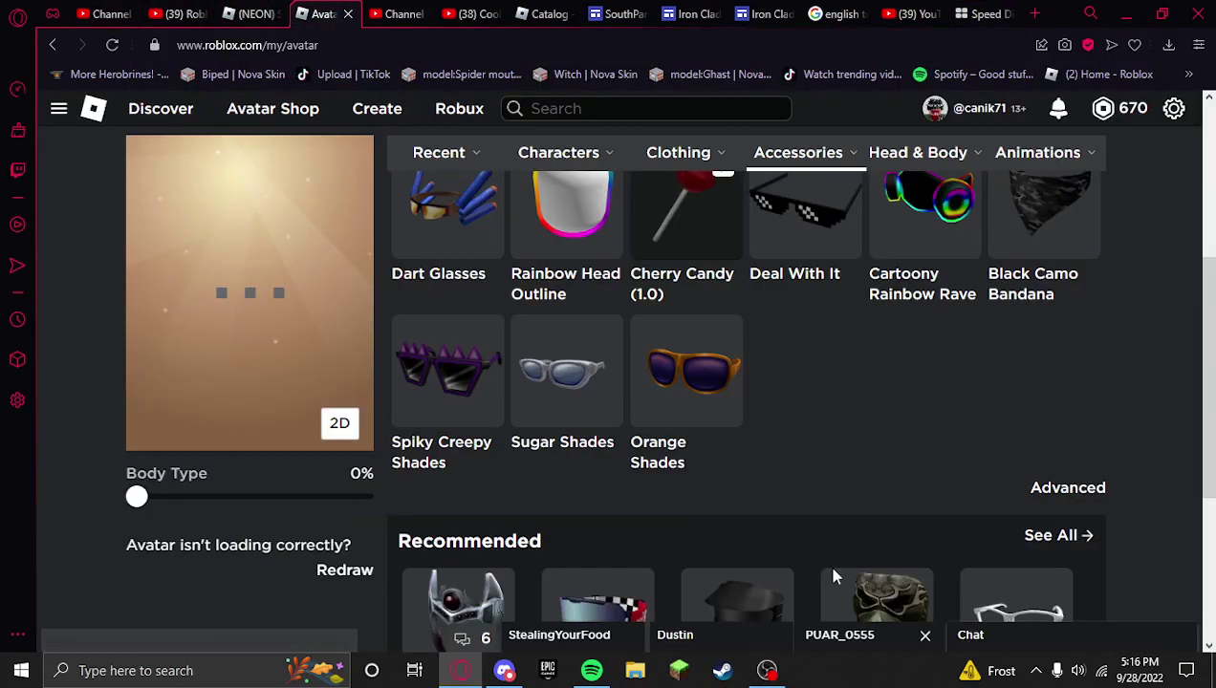
left_click(1067, 493)
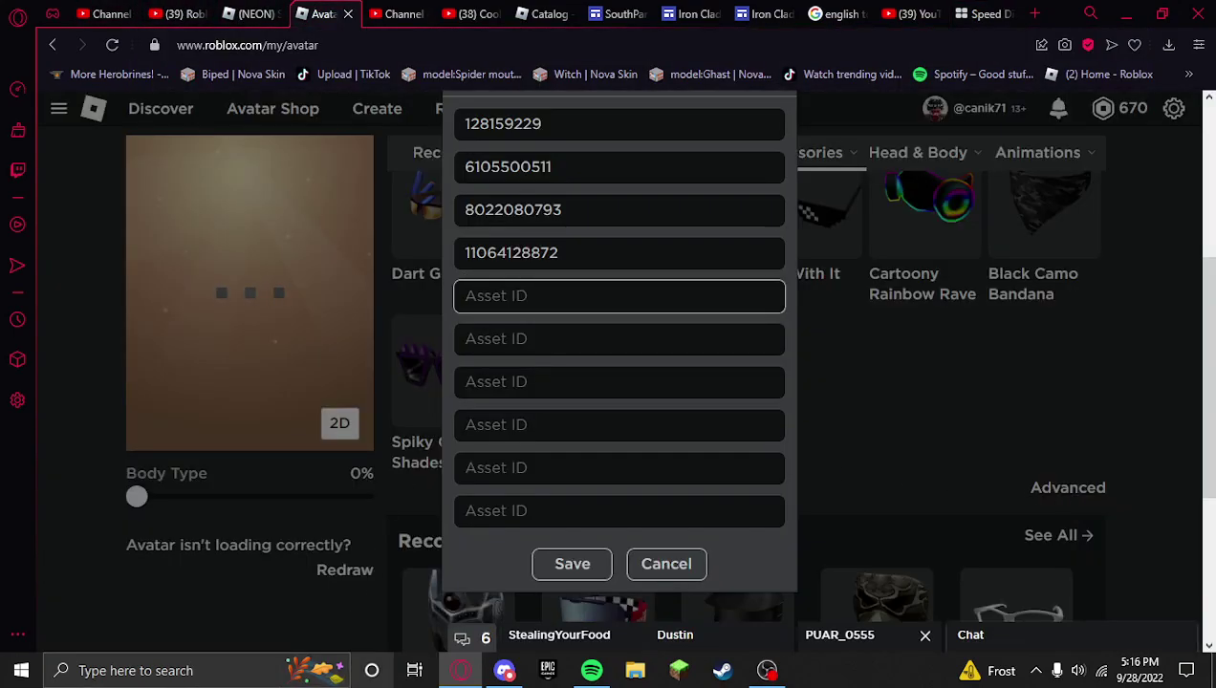
left_click(556, 564)
left_click(556, 564)
left_click(571, 563)
left_click(589, 430)
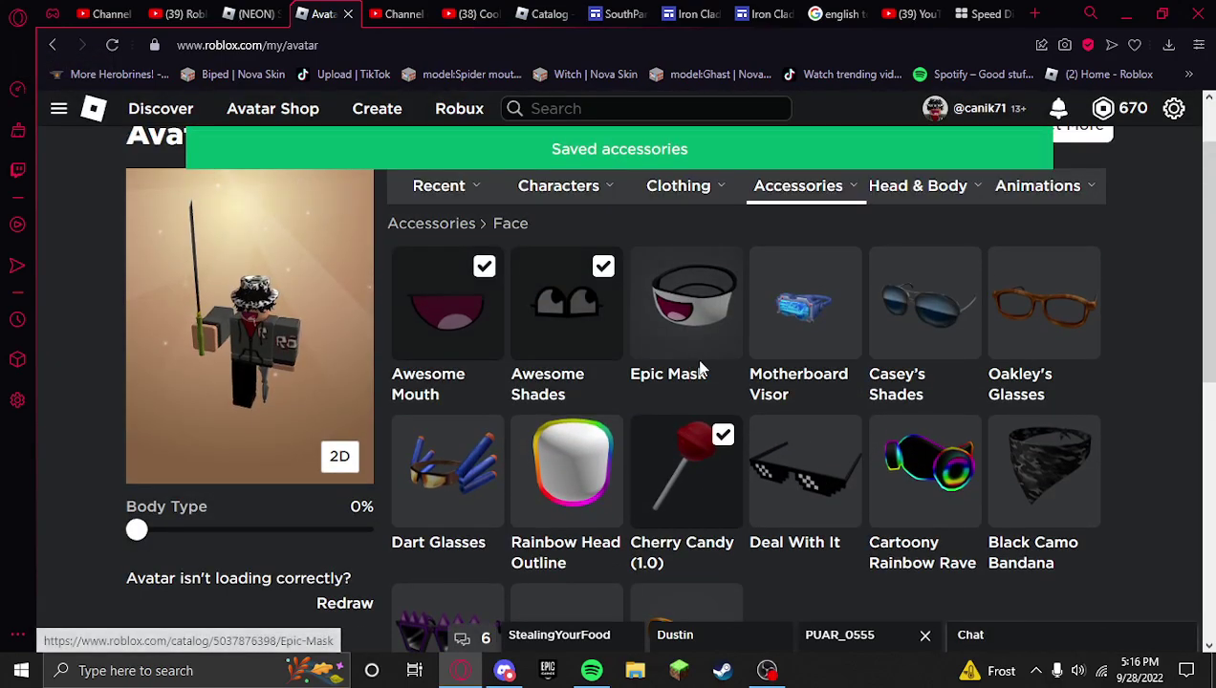
- Reopen the advanced accessory settings and save the five asset IDs again
scroll(801, 444, "down", 5)
left_click(1068, 489)
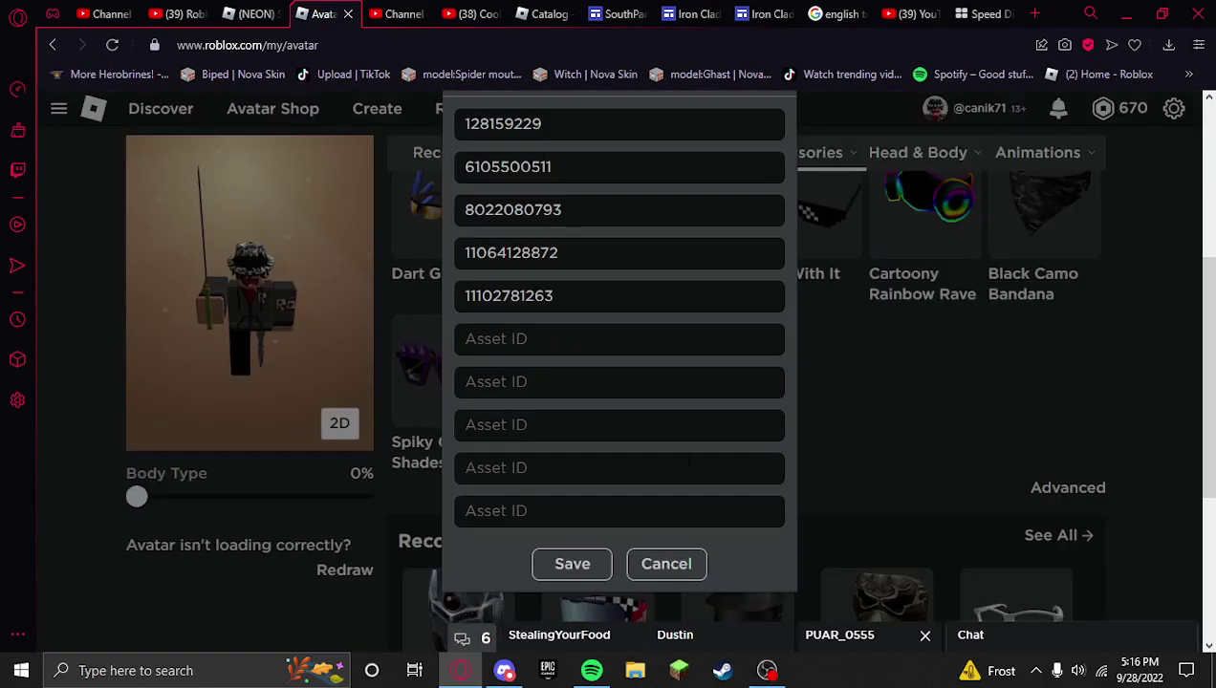
left_click(556, 566)
left_click(585, 421)
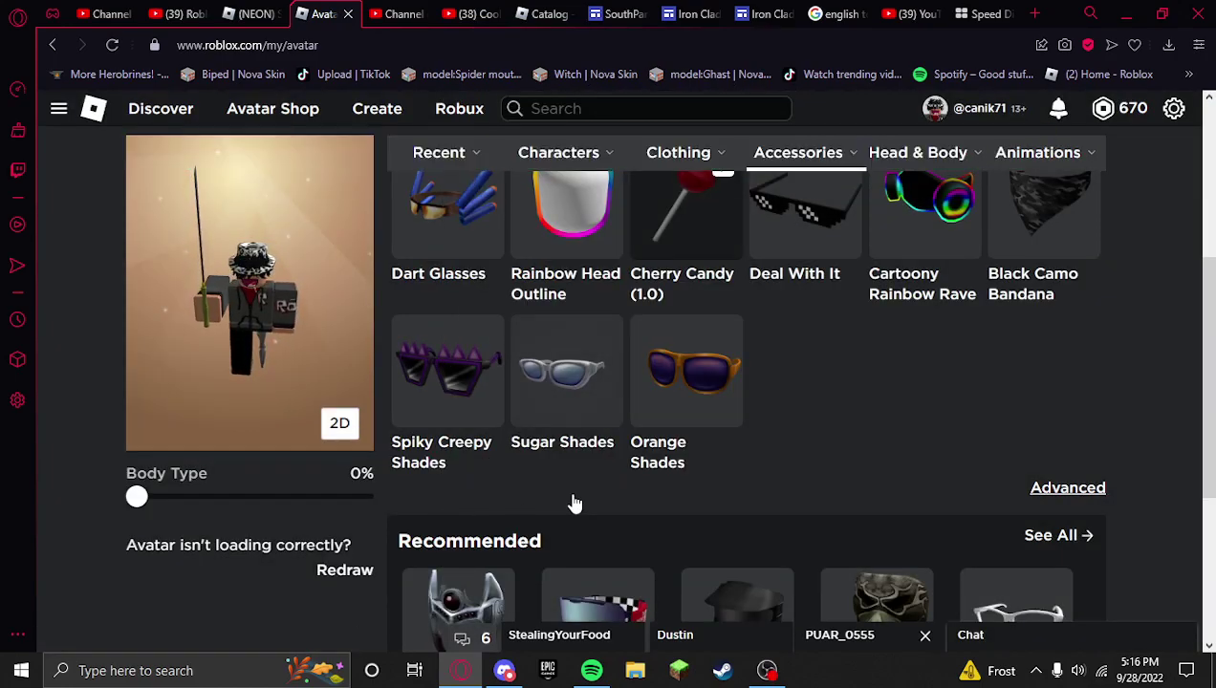
- Examine the hat, hair and face accessories on the avatar preview up close and from different angles
scroll(572, 505, "up", 3)
scroll(277, 315, "up", 5)
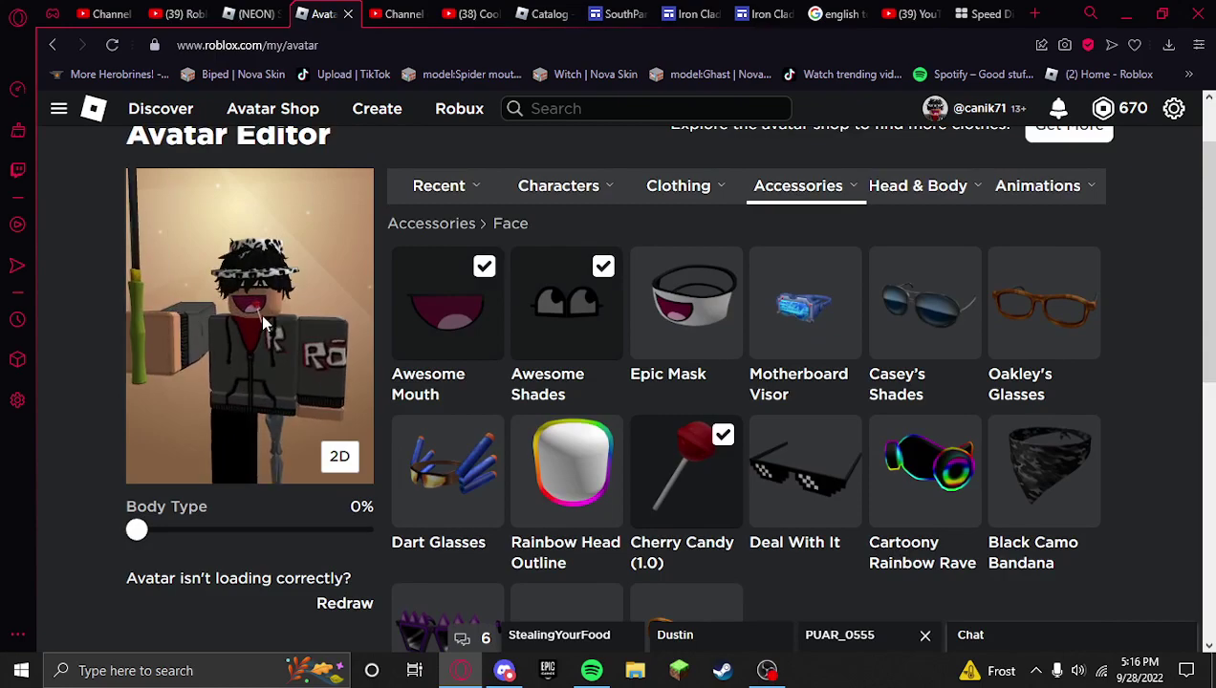
scroll(272, 317, "down", 6)
left_click_drag(271, 318, 237, 297)
scroll(286, 316, "up", 5)
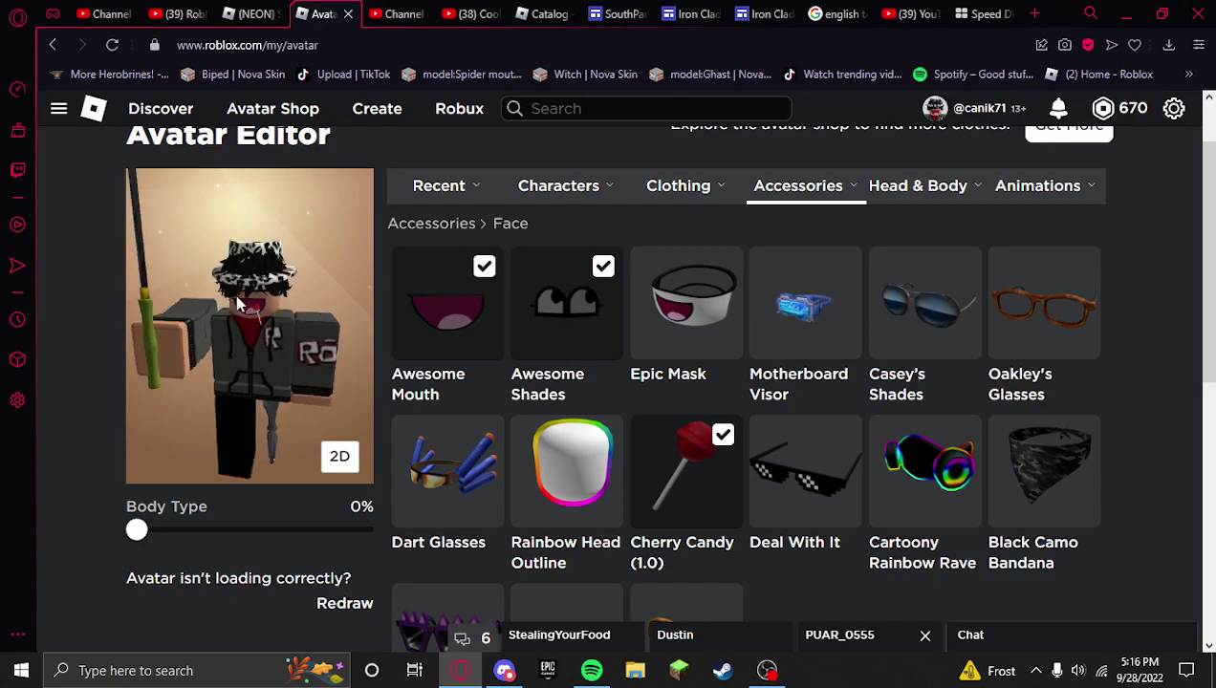
- Launch the (NEON) Spray Paint! experience from the Roblox home page and agree to its rules
left_click(58, 108)
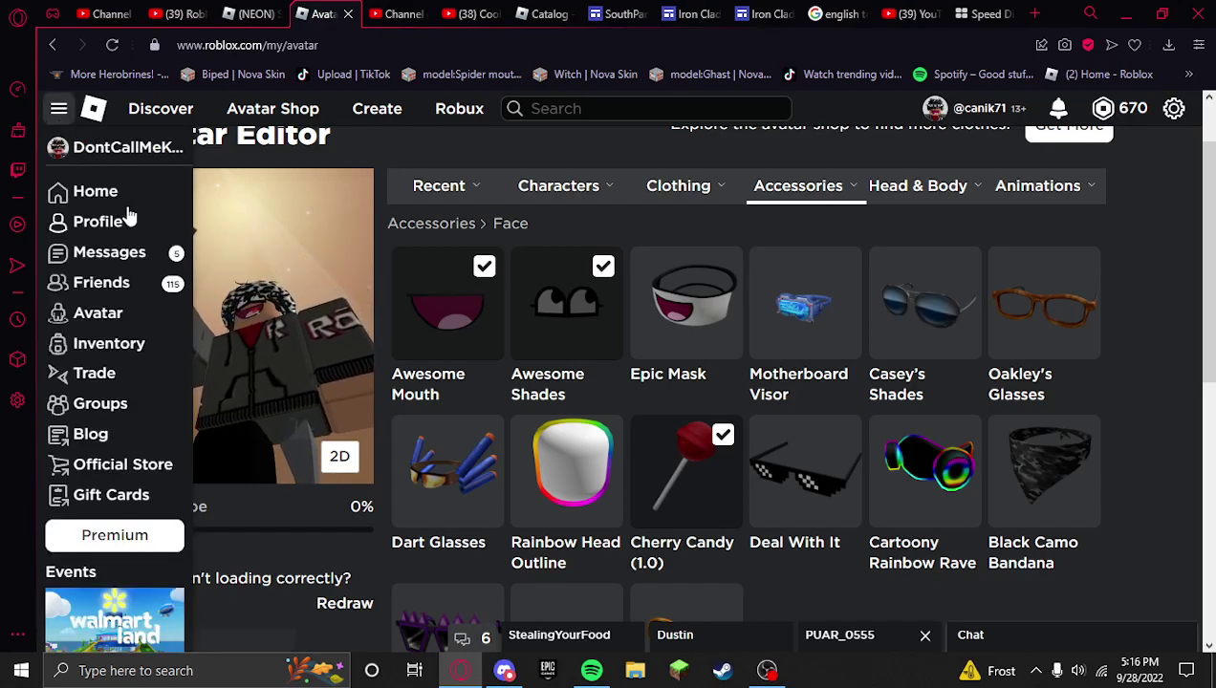
left_click(95, 112)
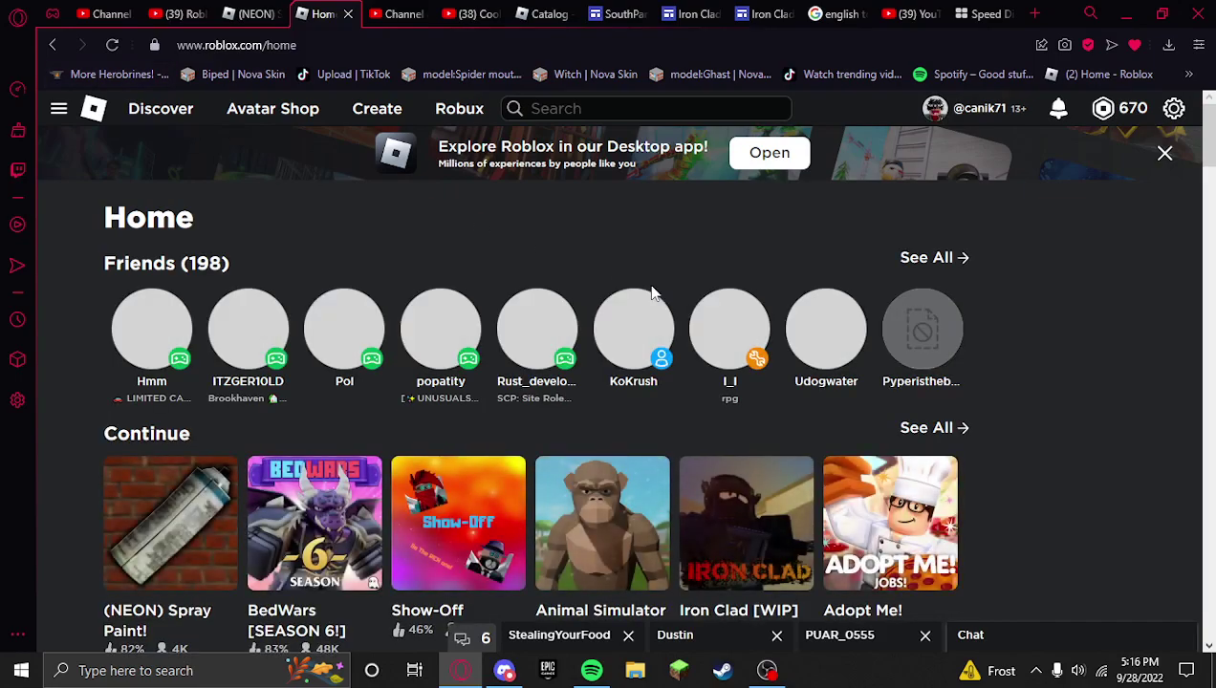
mouse_move(626, 378)
scroll(898, 458, "down", 3)
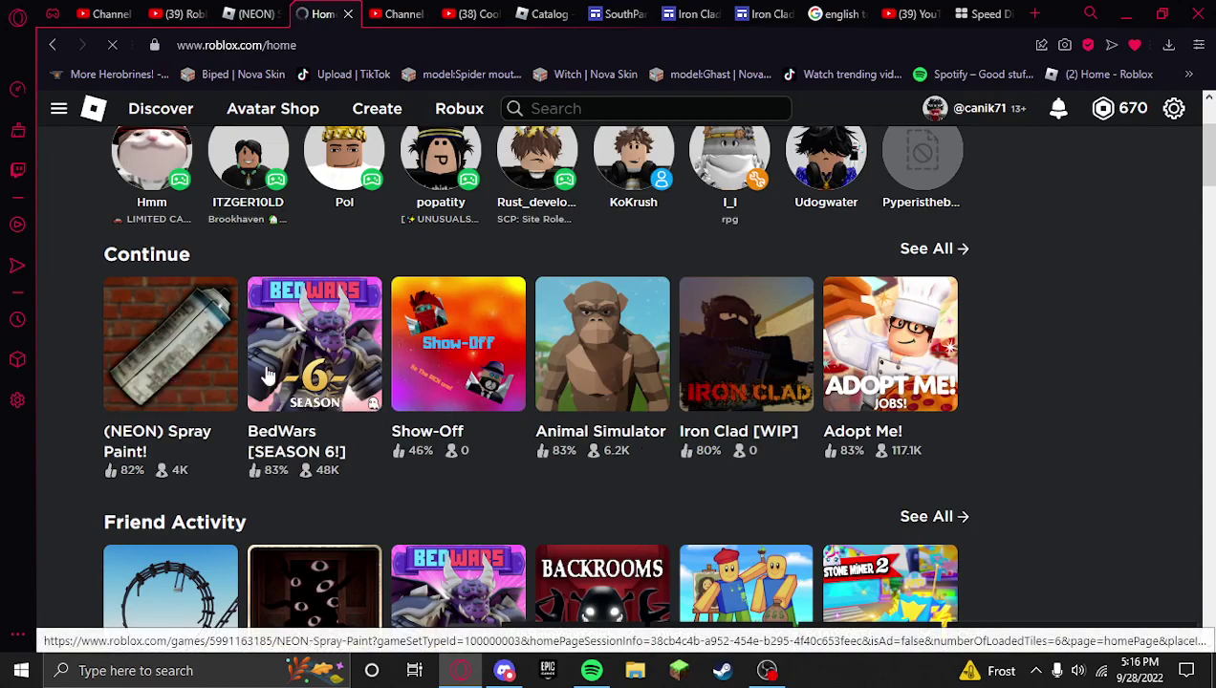
left_click(125, 377)
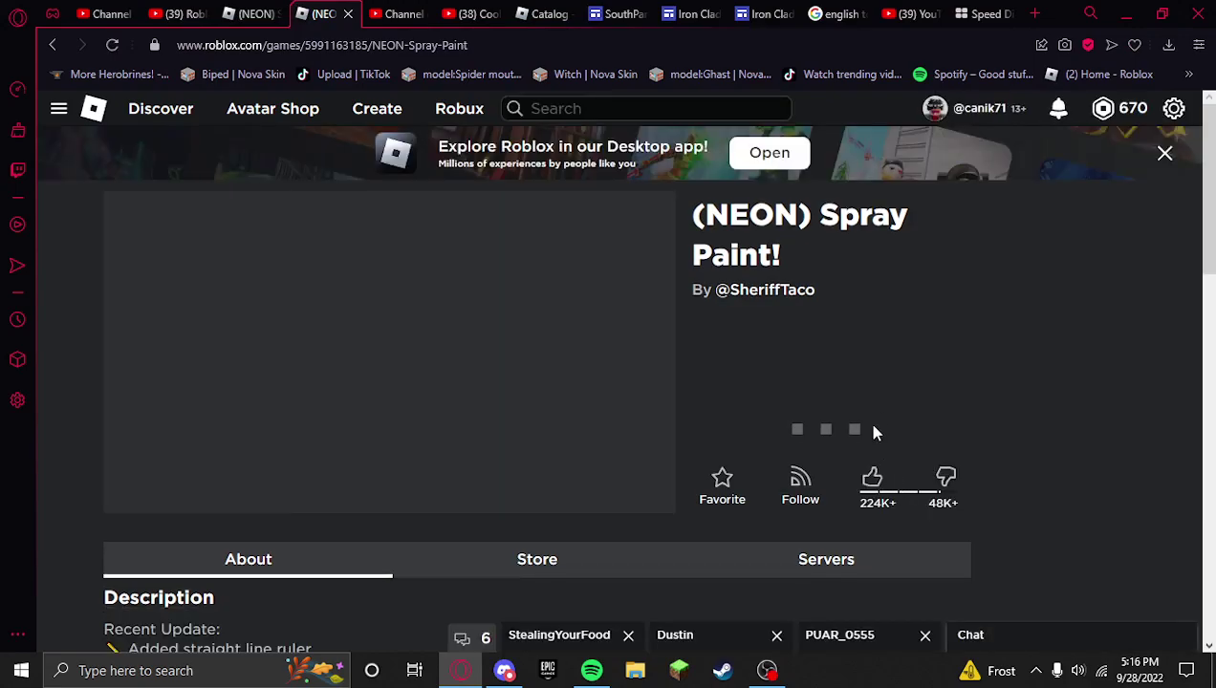
left_click(871, 430)
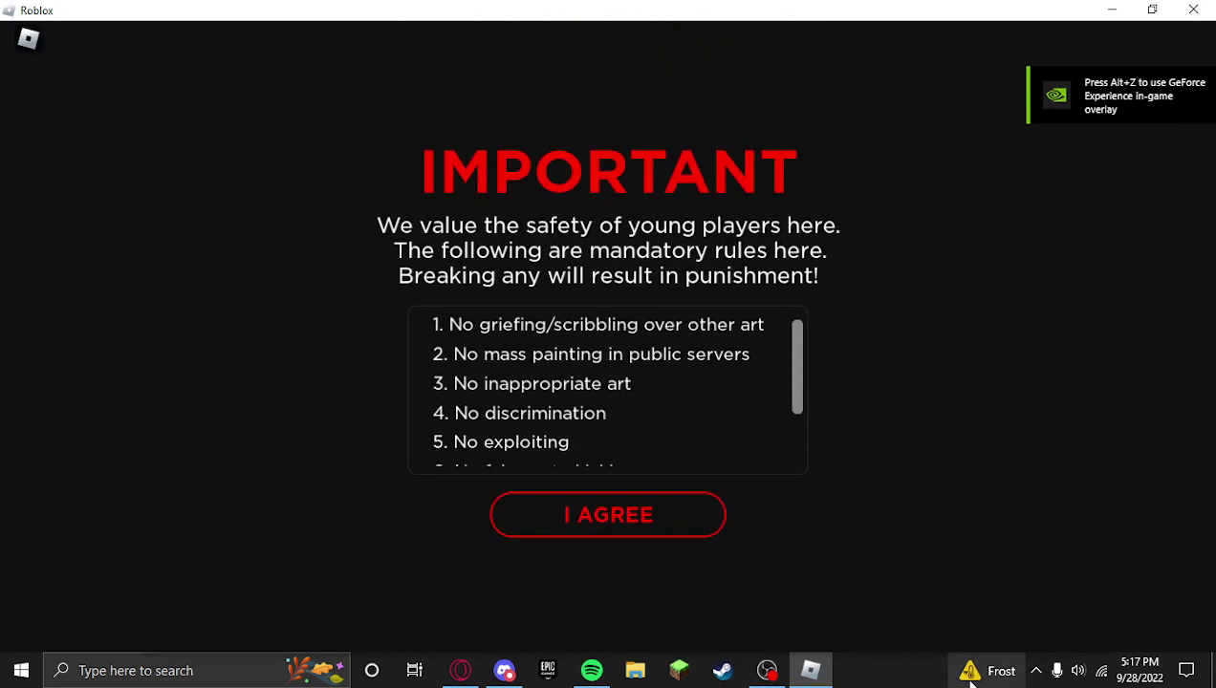
left_click(656, 521)
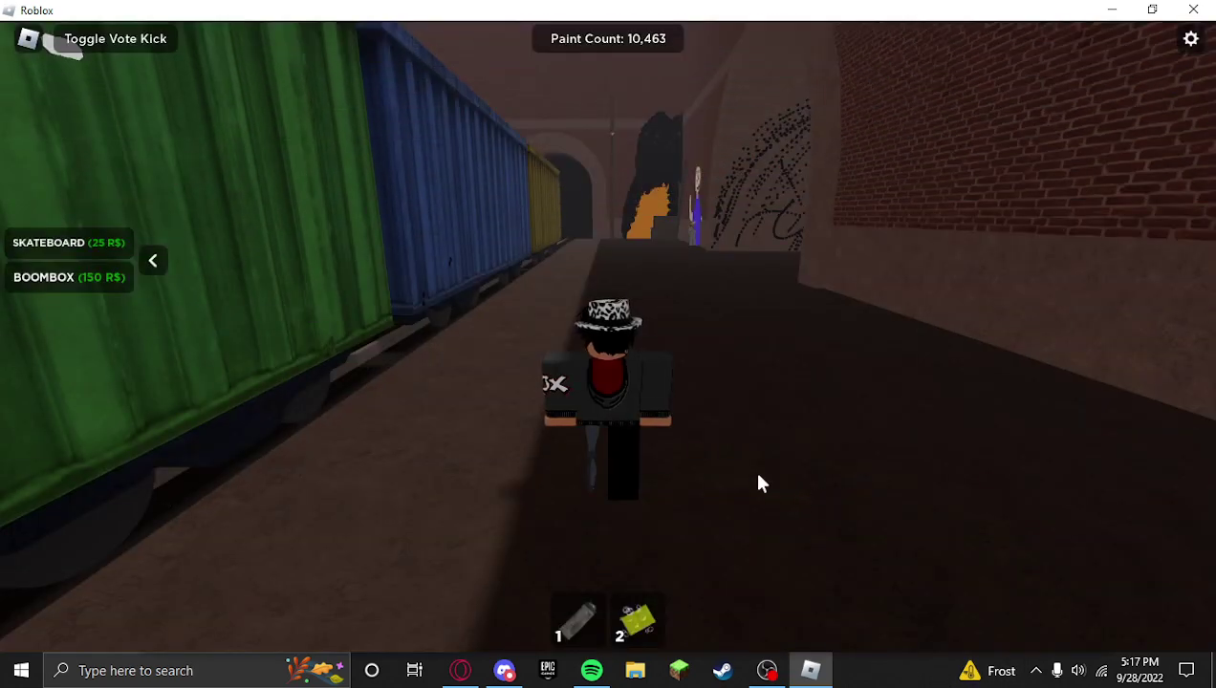
- Walk the avatar past the train containers and turn the camera to view its accessories from the front
right_click(674, 428)
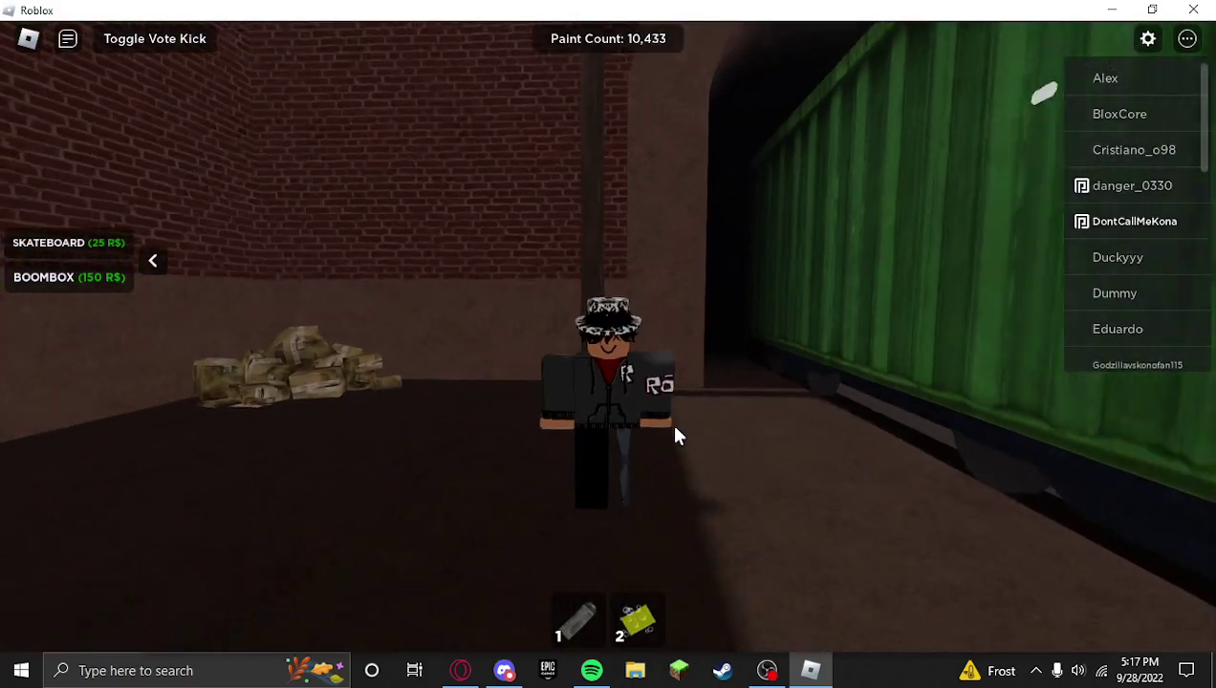
key("w")
right_click(682, 424)
key("s")
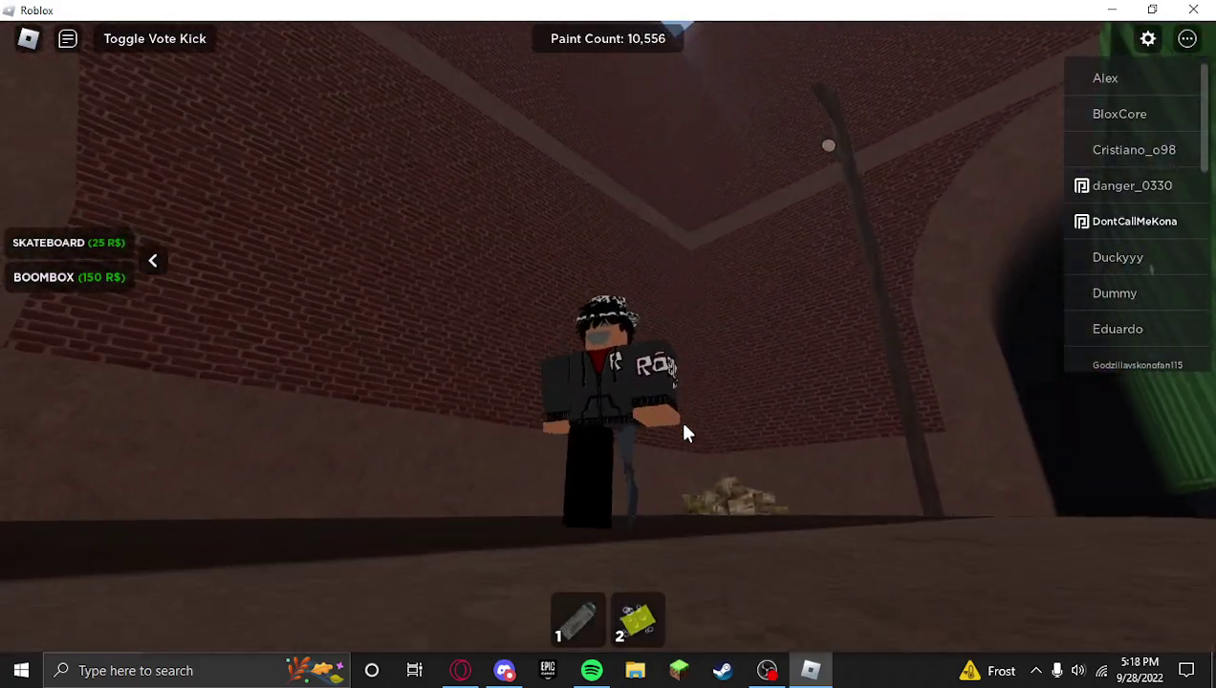
right_click(690, 436)
key("s")
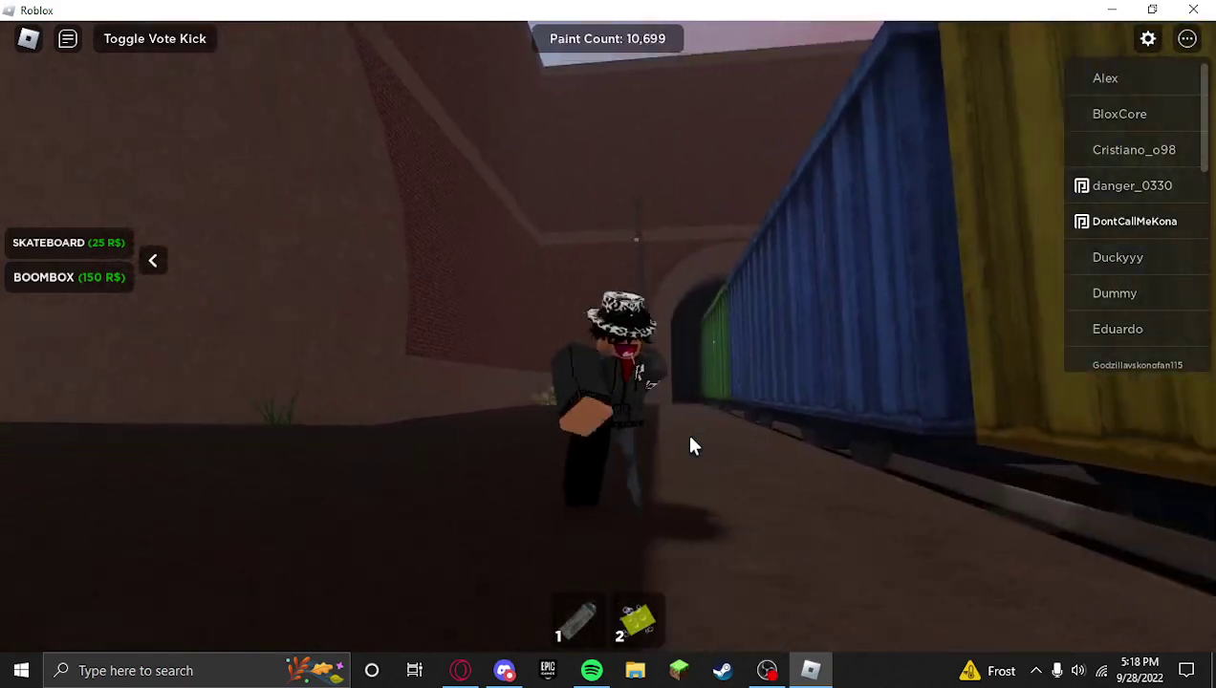
key("a")
right_click(690, 436)
key("s")
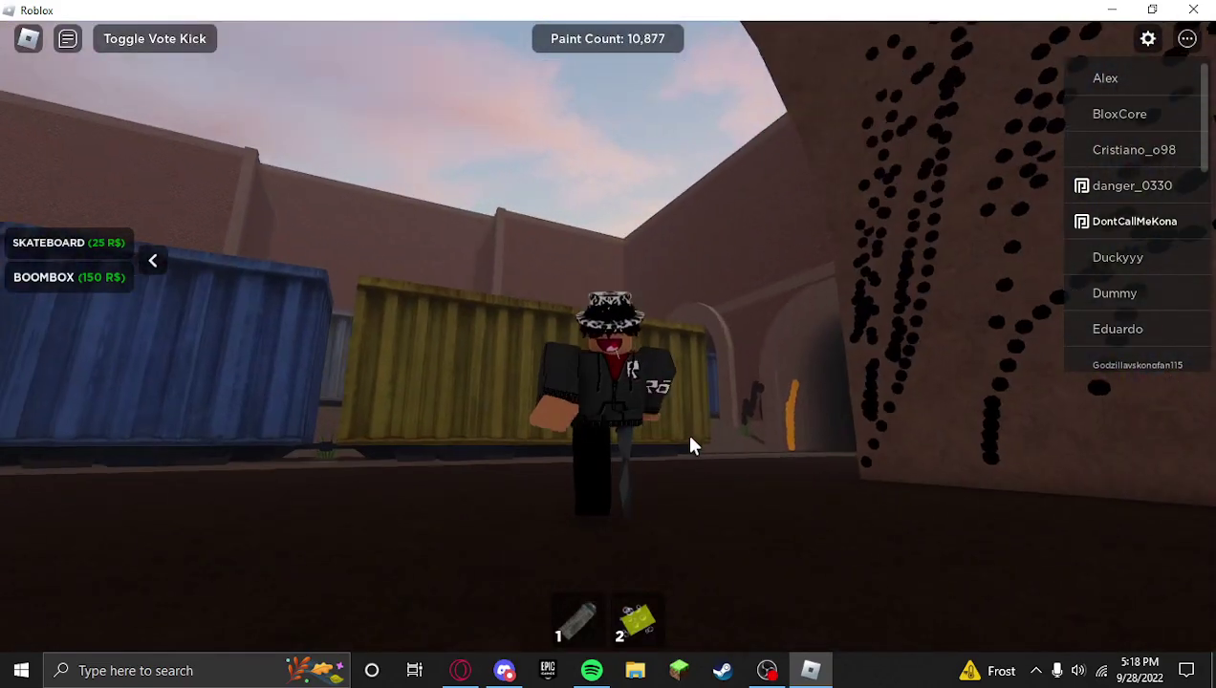
- Examine the avatar's hat, hair, mouth and lollipop up close and from below near the tunnel arch
key("s")
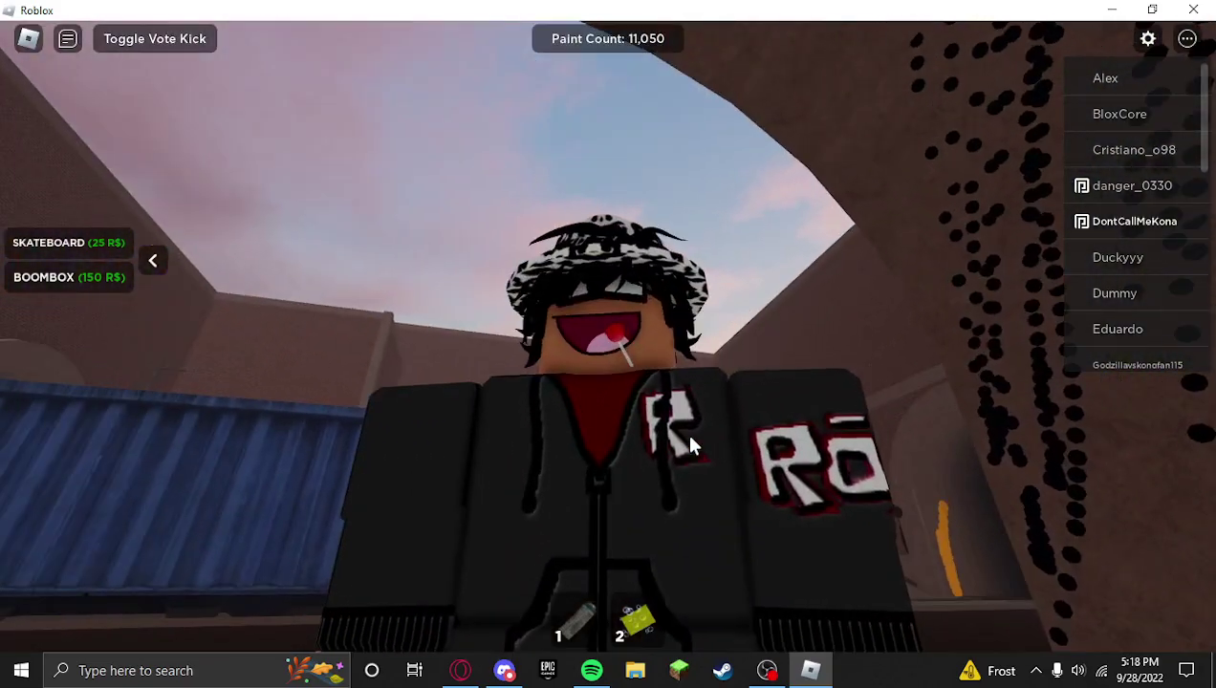
right_click(690, 436)
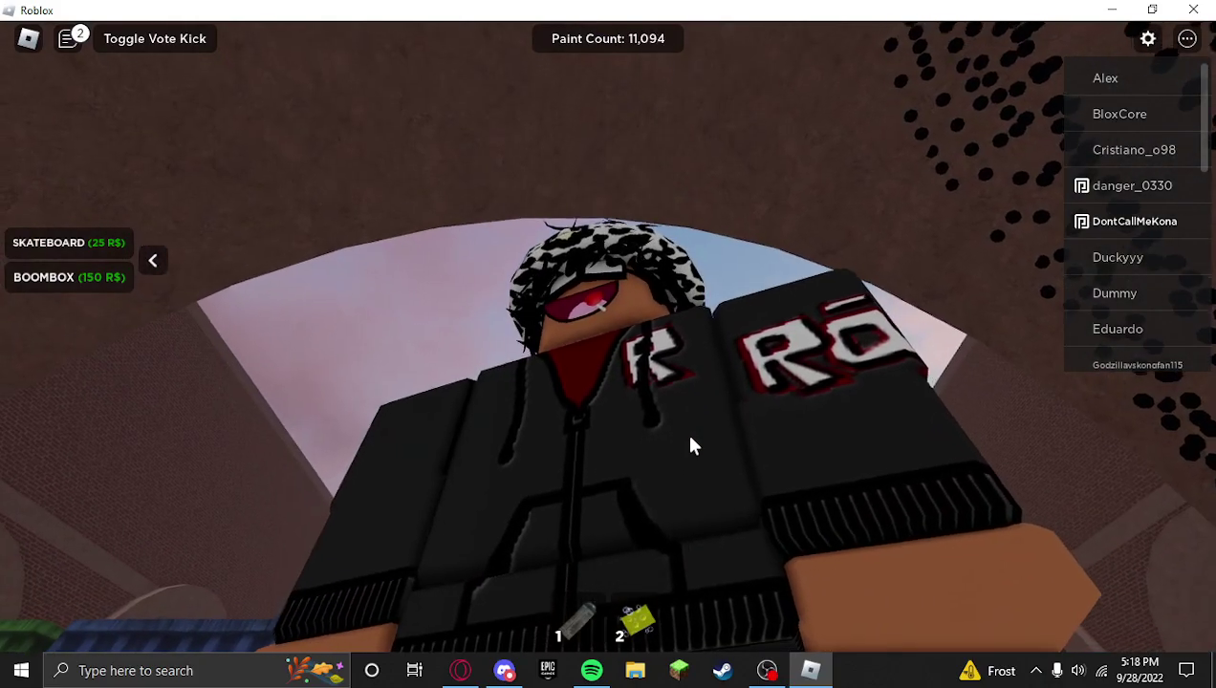
right_click(690, 437)
right_click(690, 445)
scroll(690, 447, "down", 2)
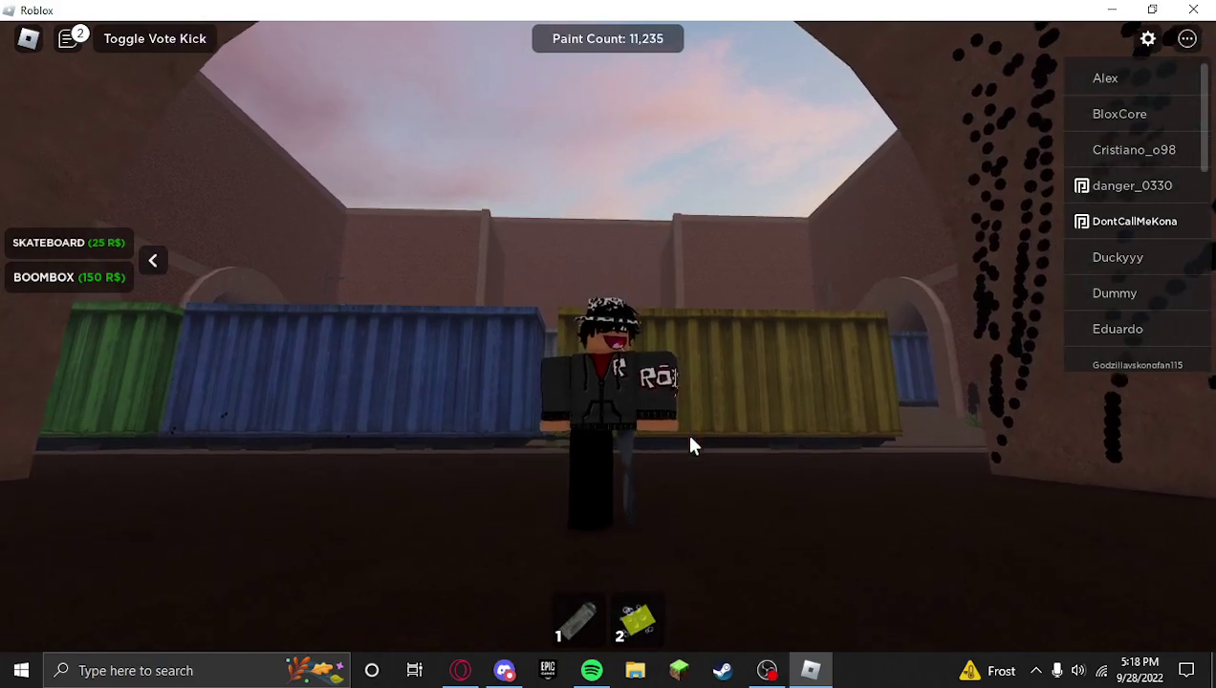
scroll(692, 459, "up", 2)
key("s")
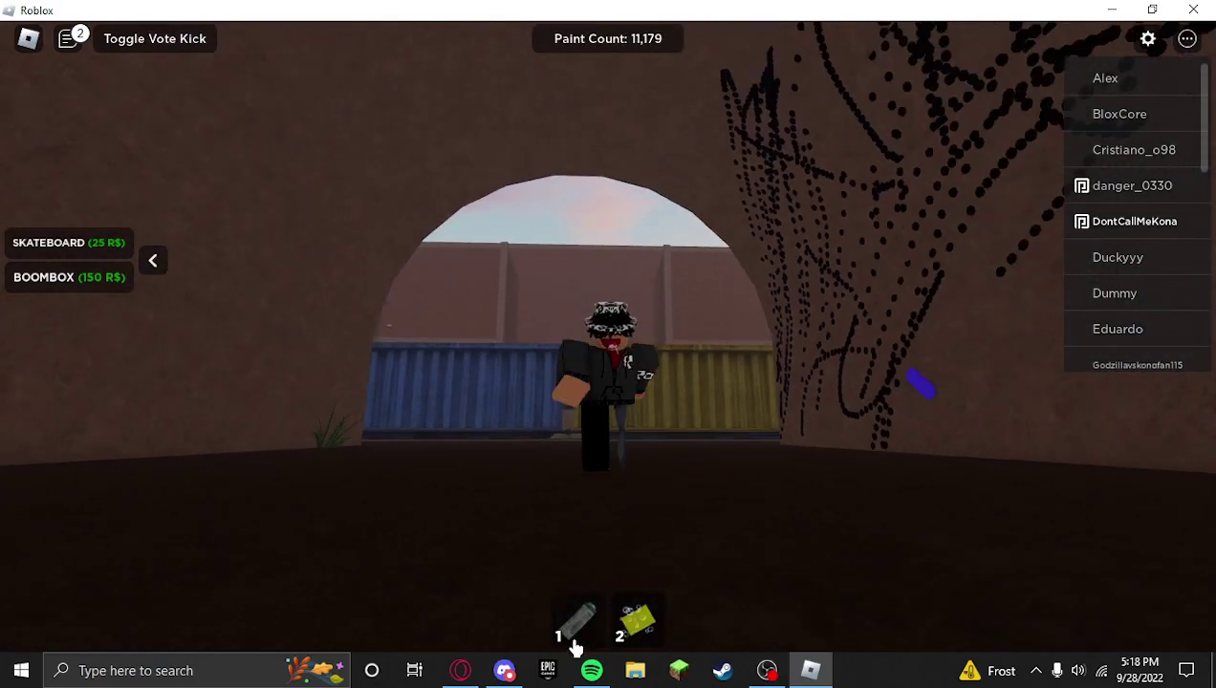
- Equip the spray can and spray a freehand white outline on the wall beside the tunnel arch
key("1")
right_click(656, 409)
key("a")
right_click(680, 293)
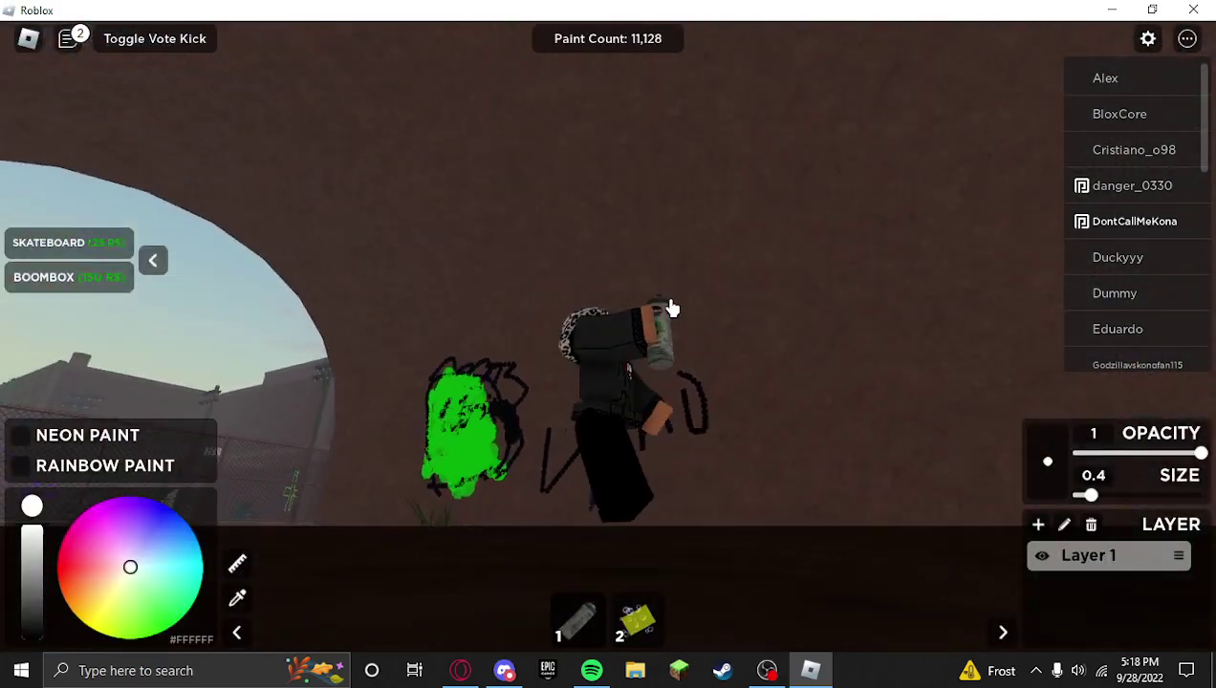
mouse_move(756, 212)
left_mouse_down()
mouse_move(833, 274)
mouse_move(844, 256)
left_mouse_up()
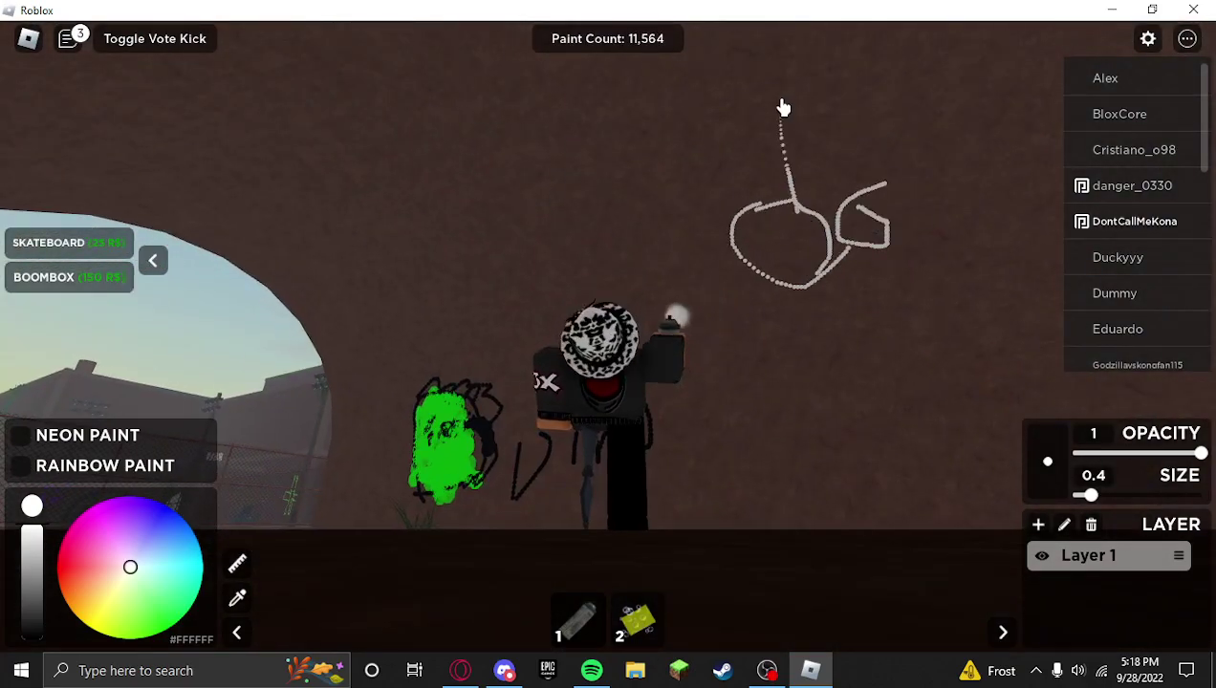
- Erase the white outline from the wall with the sponge, walk away, and put the sponge away
left_click(619, 639)
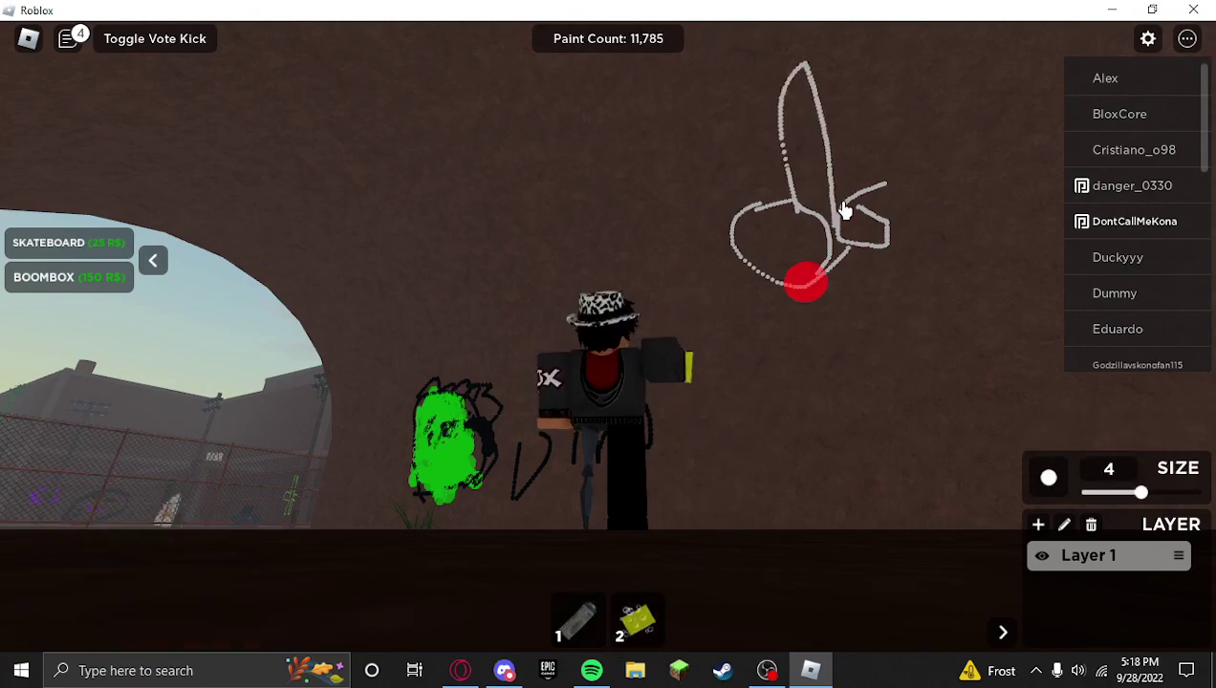
mouse_move(847, 204)
left_mouse_down()
mouse_move(898, 217)
mouse_move(888, 137)
mouse_move(833, 41)
mouse_move(808, 114)
mouse_move(743, 222)
mouse_move(667, 217)
mouse_move(743, 293)
left_mouse_up()
right_click(811, 343)
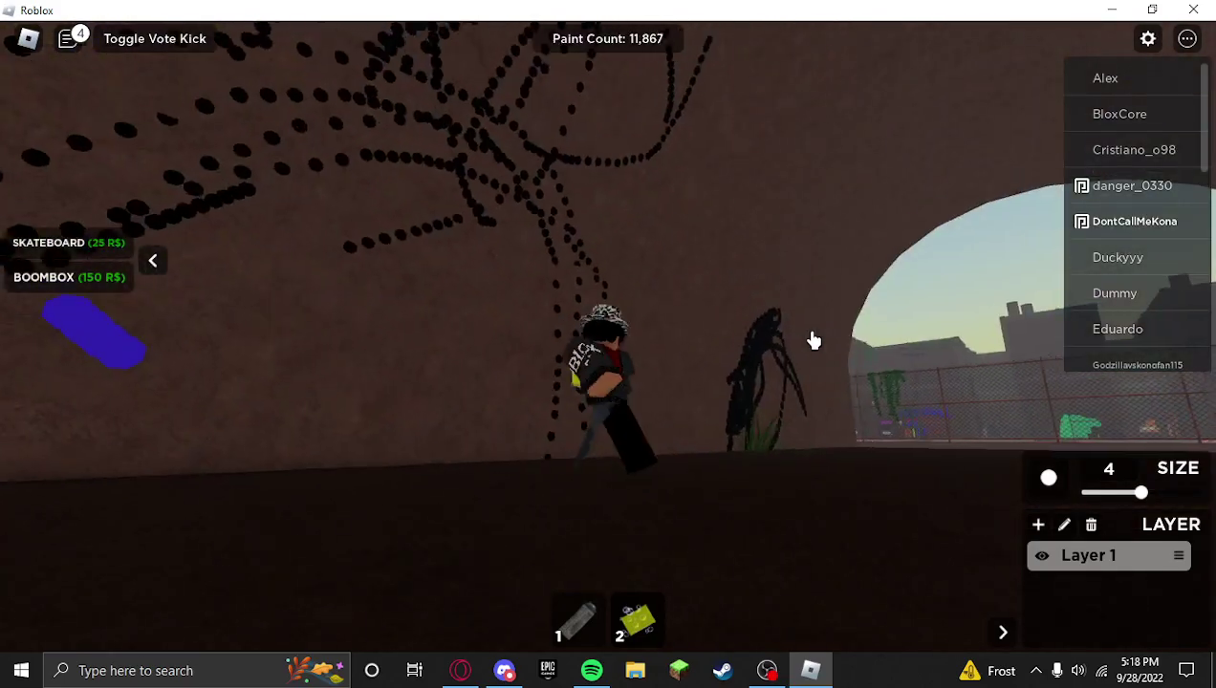
key("w")
key("s")
key("d")
left_click(623, 626)
- View the avatar's face accessories up close from the front and open the in-game menu
key("s")
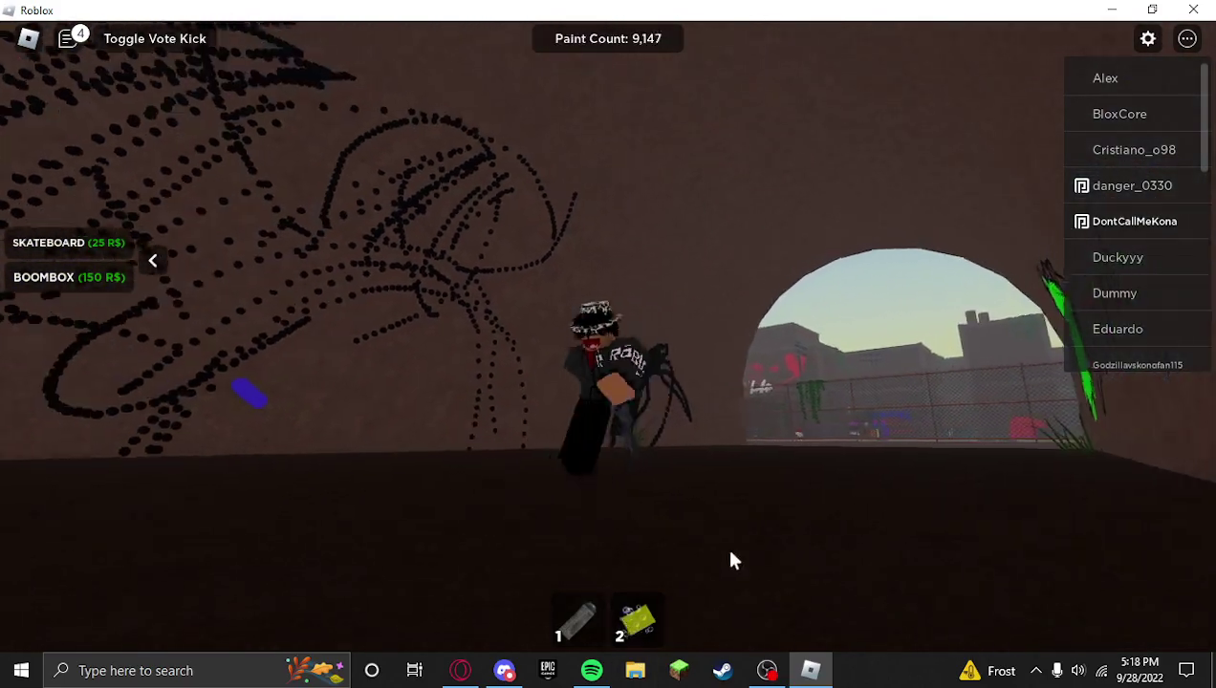
right_click(813, 489)
scroll(813, 489, "up", 2)
key("Escape")
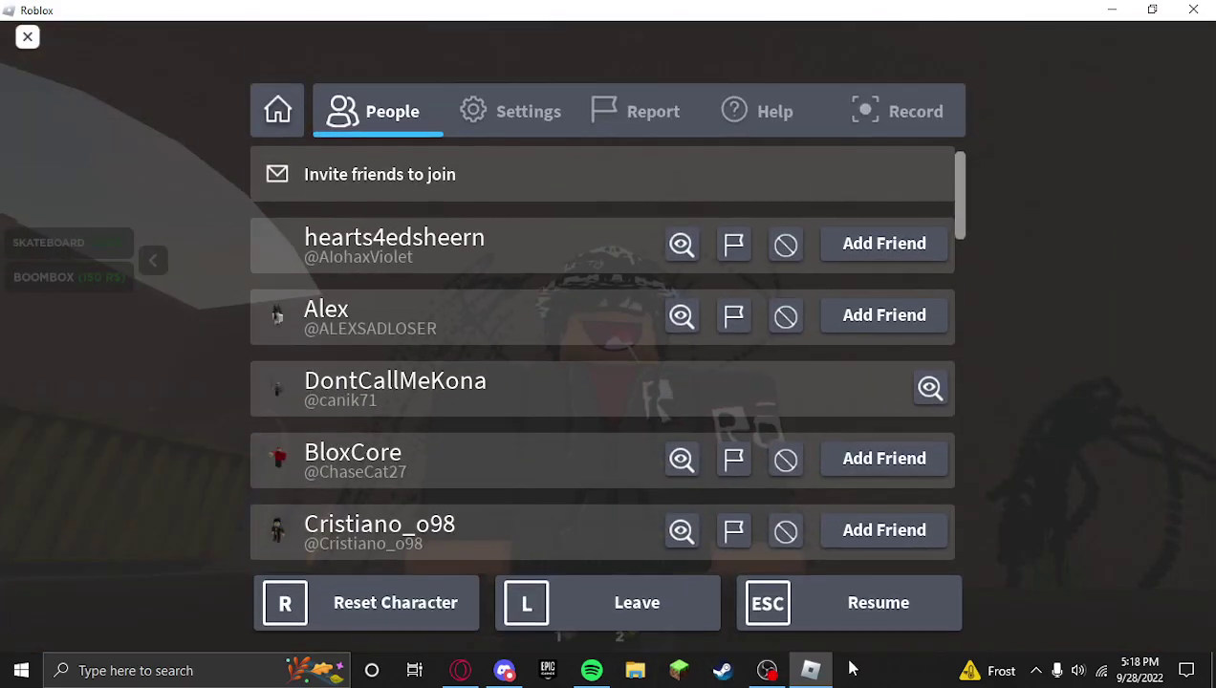